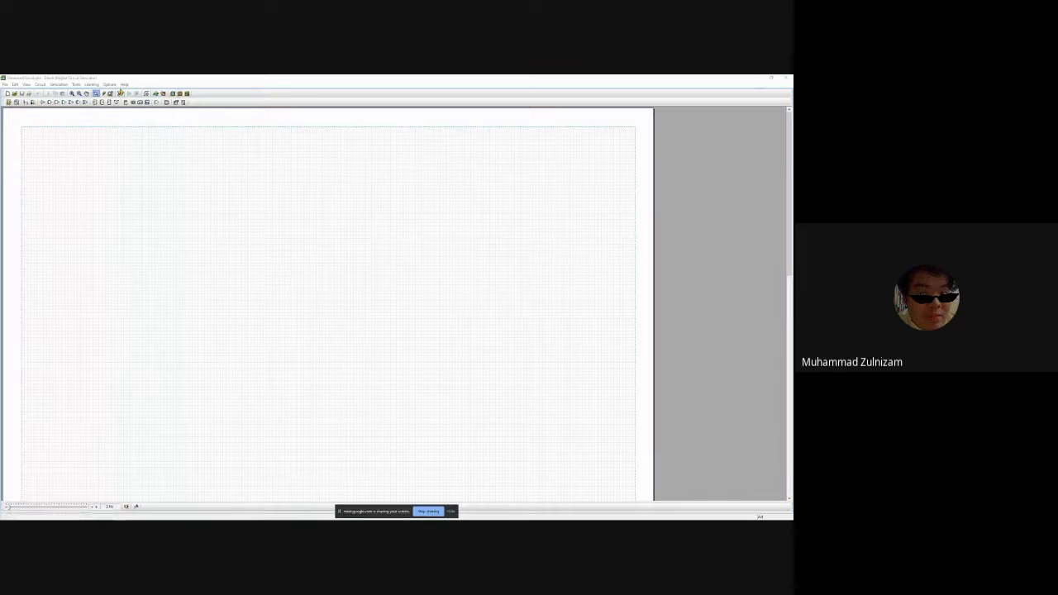
# Switch to the browser and bring up Part A of the Lab 1 PDF with the Circuit 1 instructions.
pyautogui.click(429, 284)
pyautogui.moveTo(0, 182); pyautogui.dragTo(463, 74)
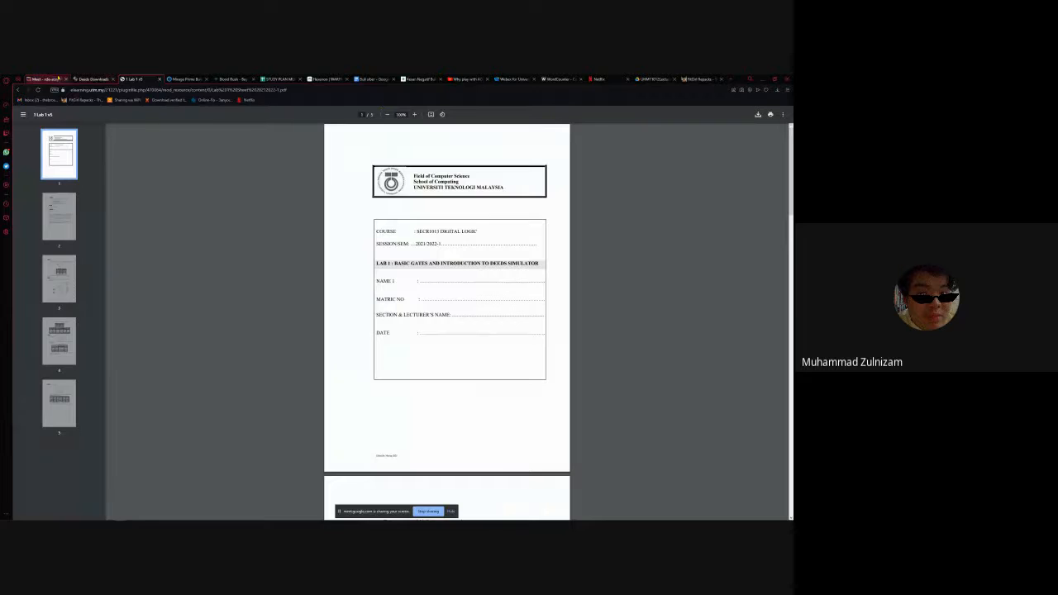
pyautogui.moveTo(48, 79); pyautogui.dragTo(2, 108)
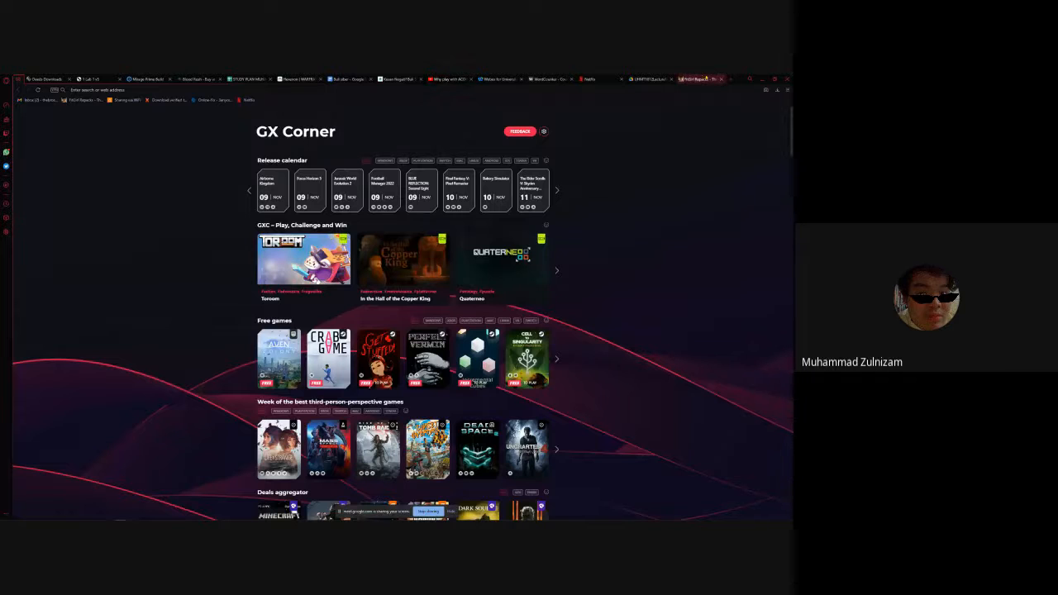
pyautogui.click(88, 79)
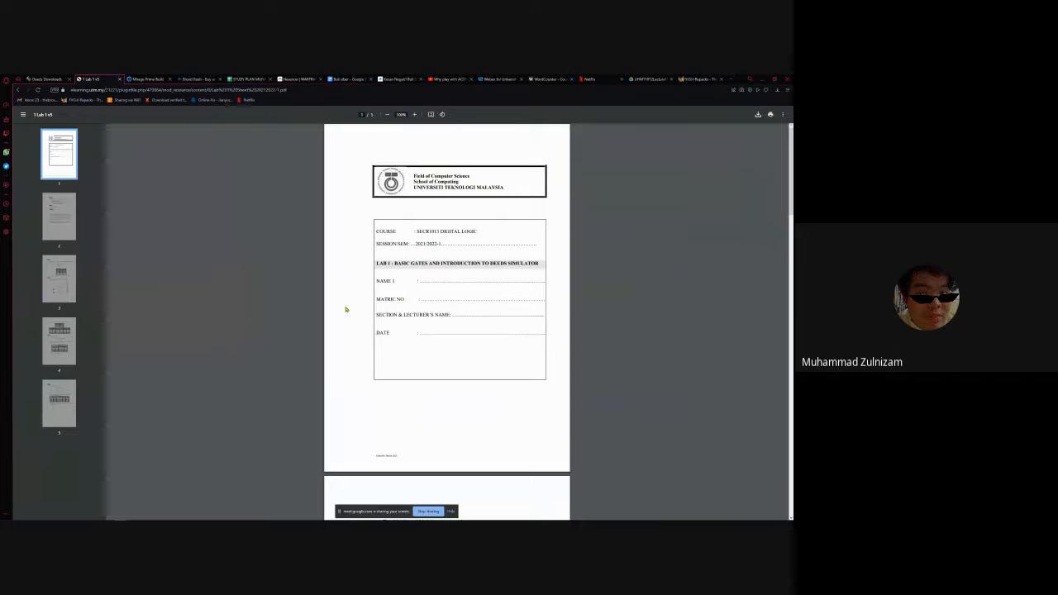
pyautogui.scroll(-12, 360, 332)
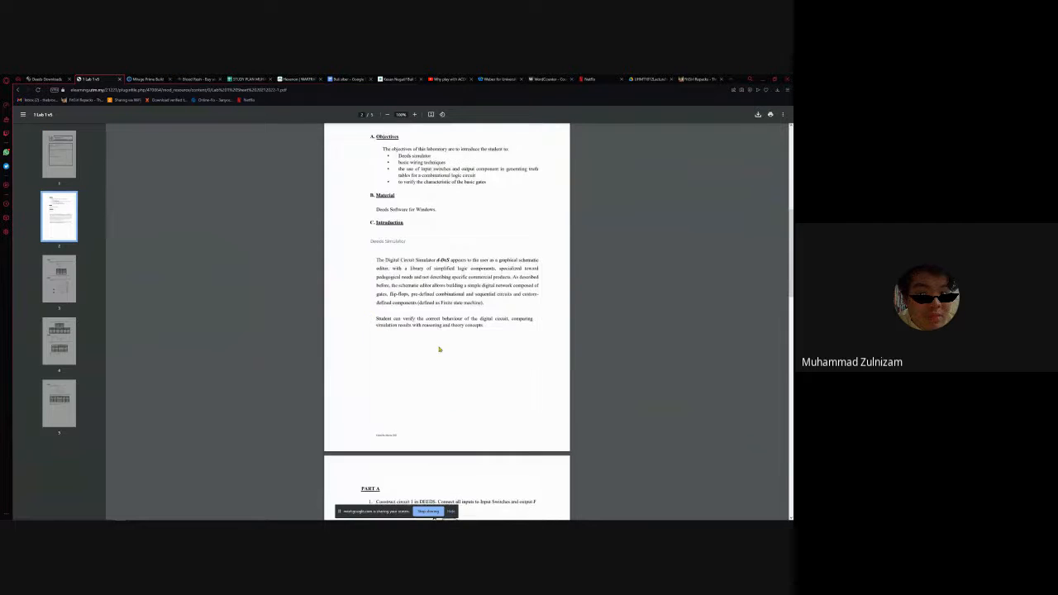
pyautogui.scroll(-2, 439, 348)
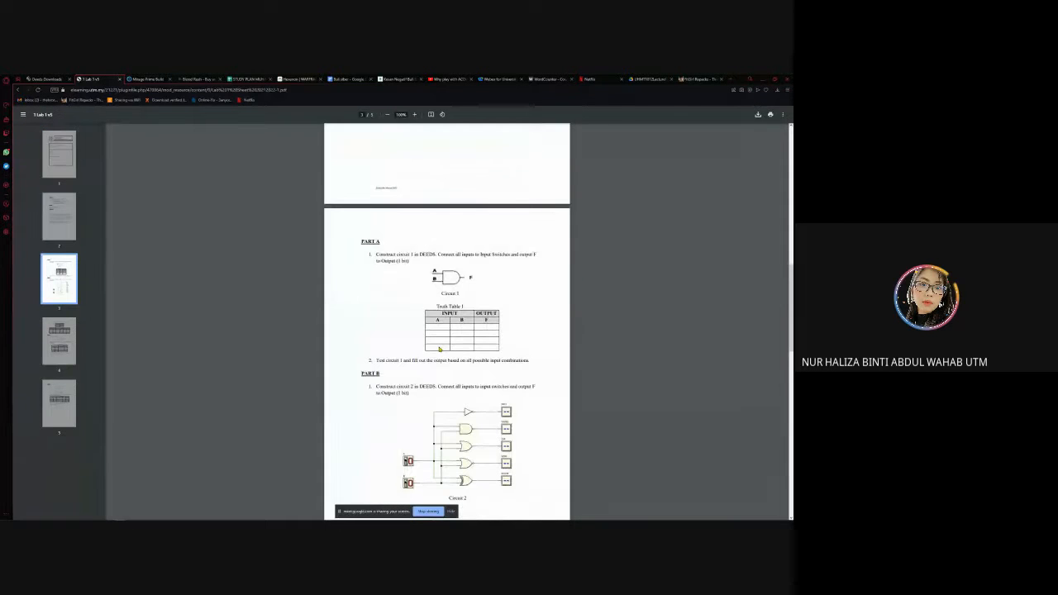
# Arrange the circuit simulator and the lab sheet side by side, and hide the screen-sharing notice.
pyautogui.press('super+Right')
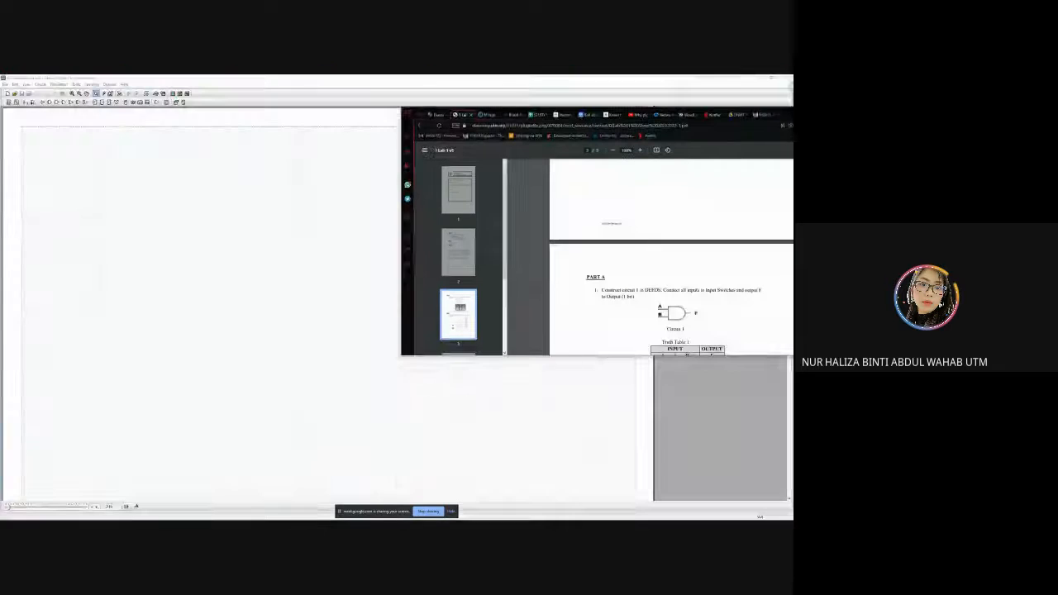
pyautogui.click(319, 228)
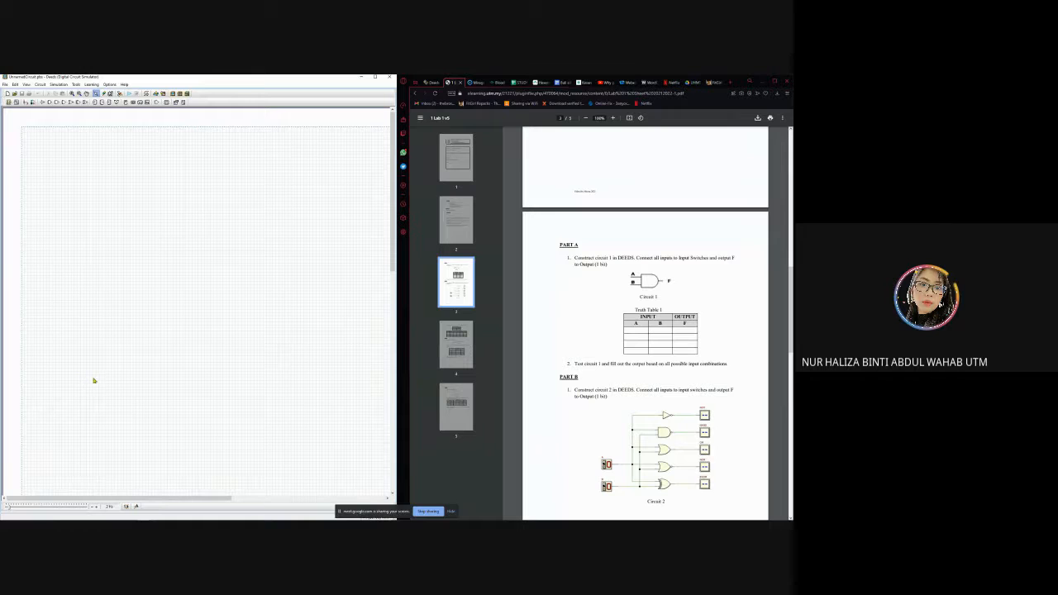
pyautogui.click(450, 511)
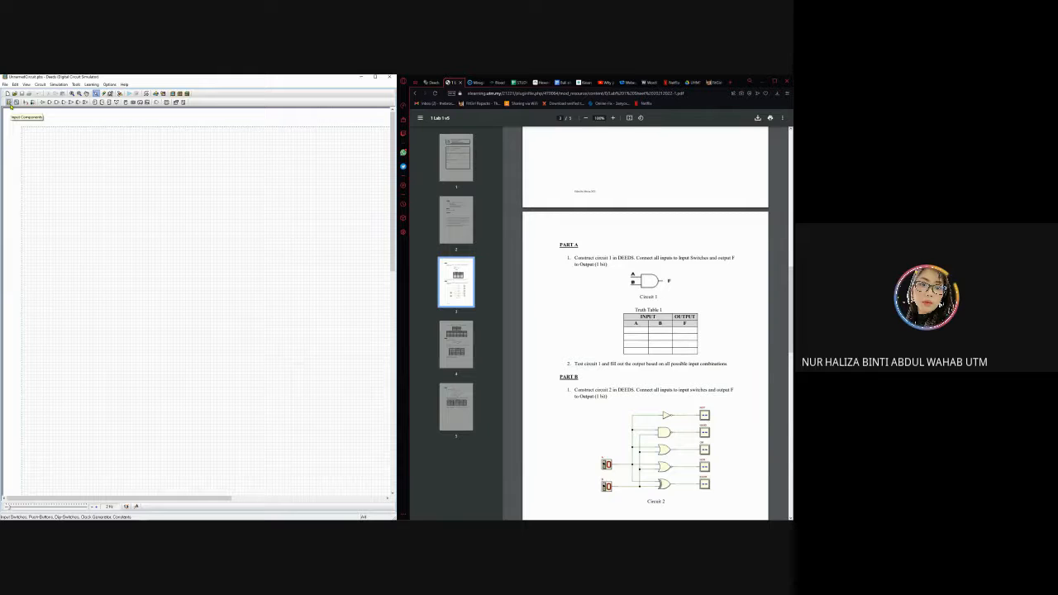
pyautogui.moveTo(180, 517)
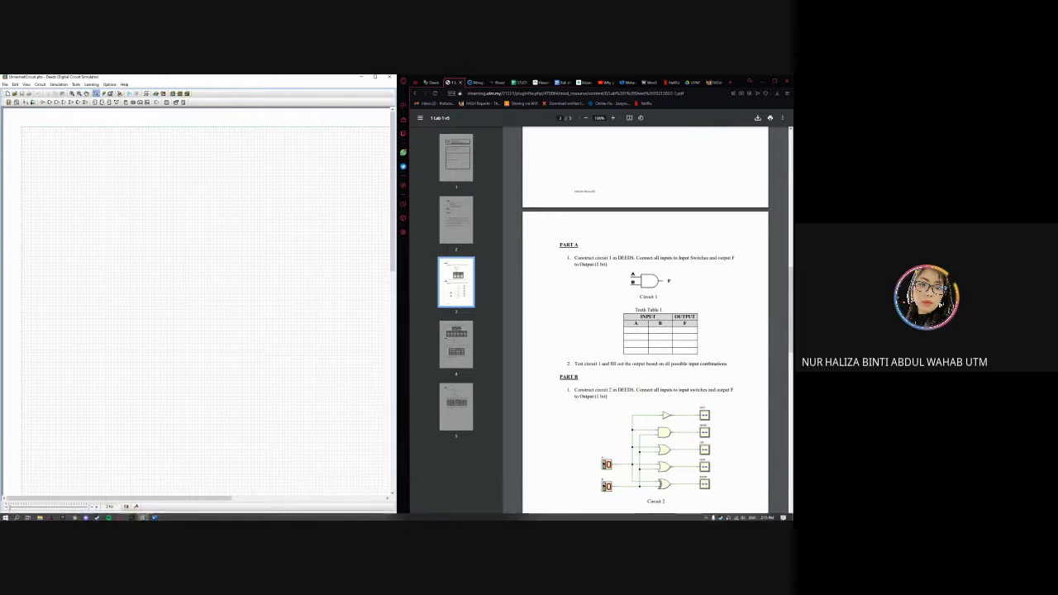
# Place an input switch near the upper corner of the drawing sheet and label it A.
pyautogui.click(9, 102)
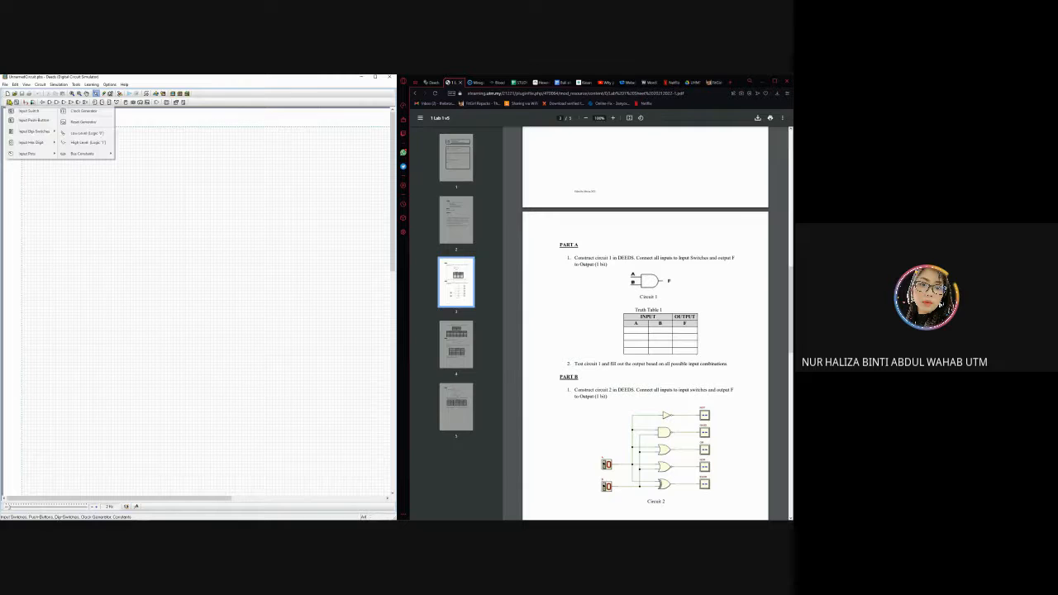
pyautogui.click(27, 111)
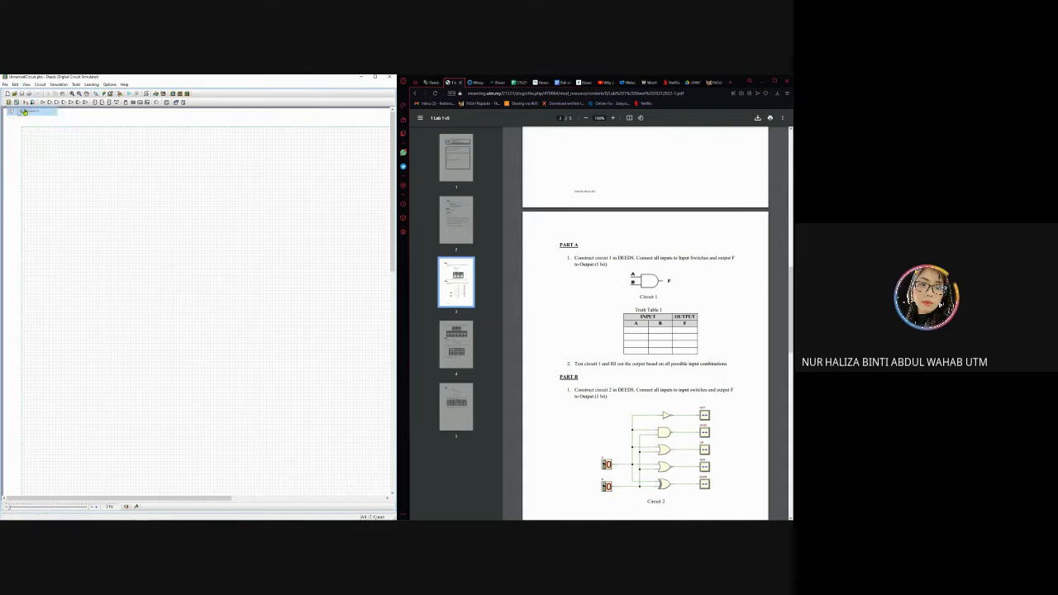
pyautogui.click(68, 162)
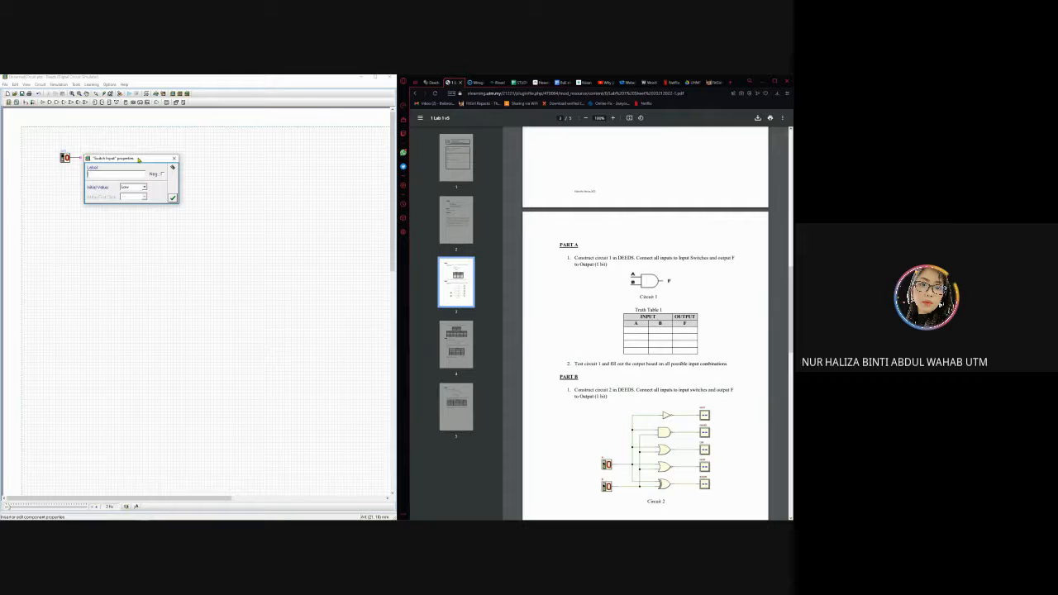
pyautogui.write('A')
pyautogui.click(172, 199)
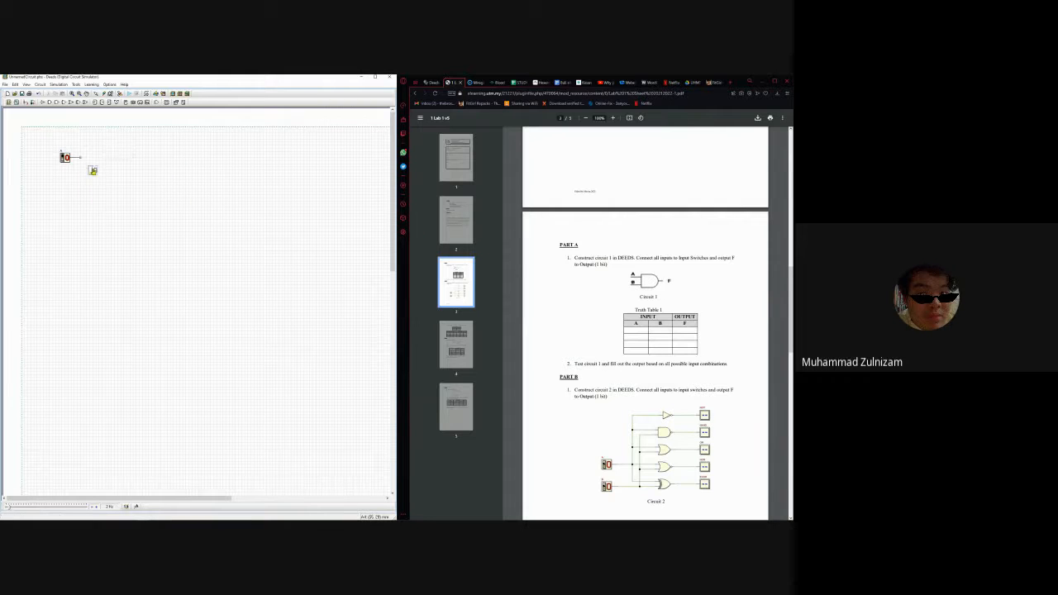
pyautogui.click(9, 102)
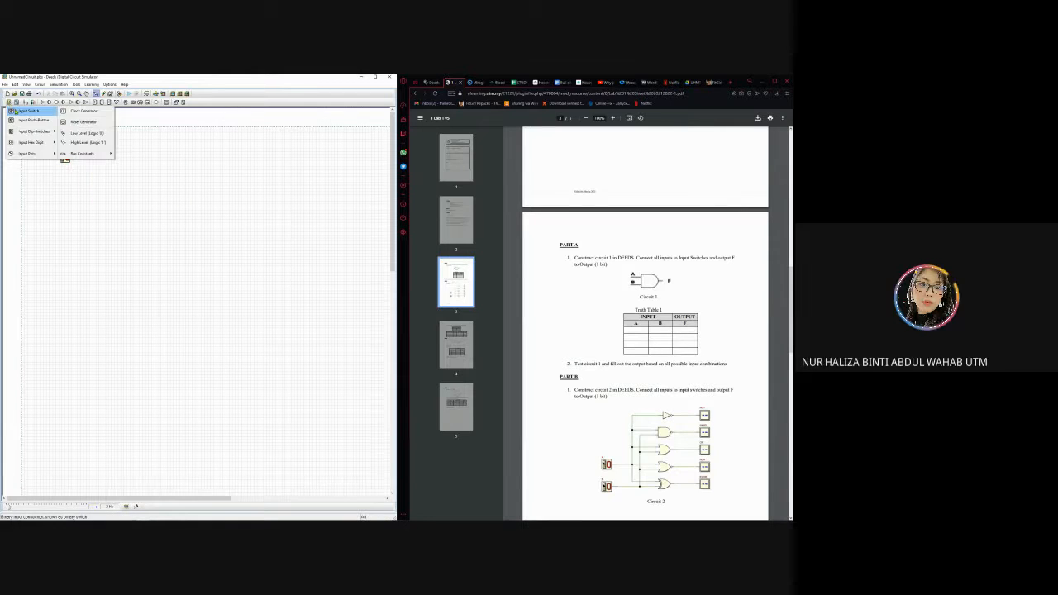
pyautogui.click(25, 111)
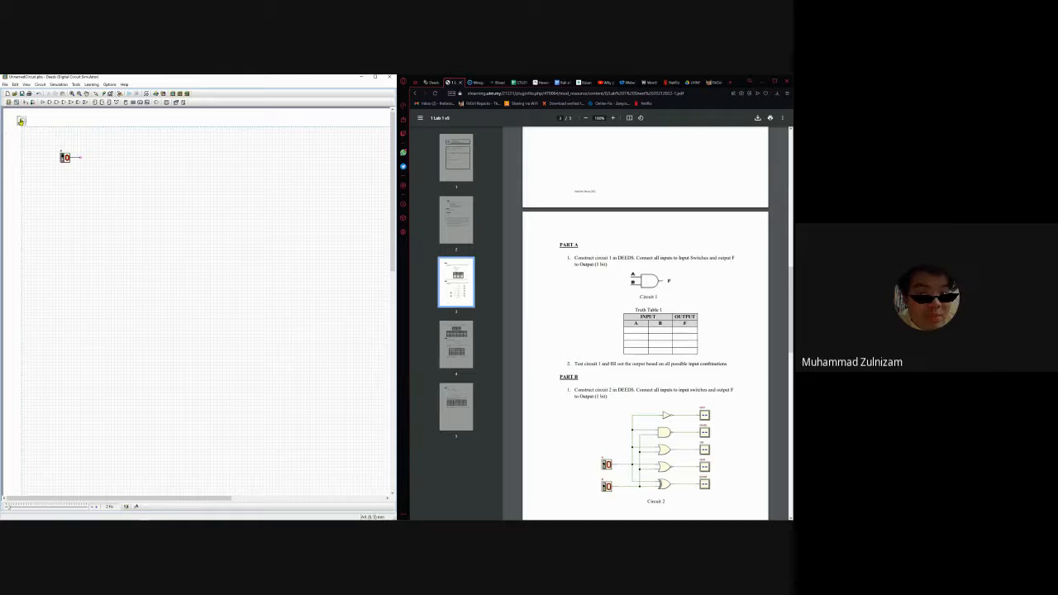
pyautogui.press('Escape')
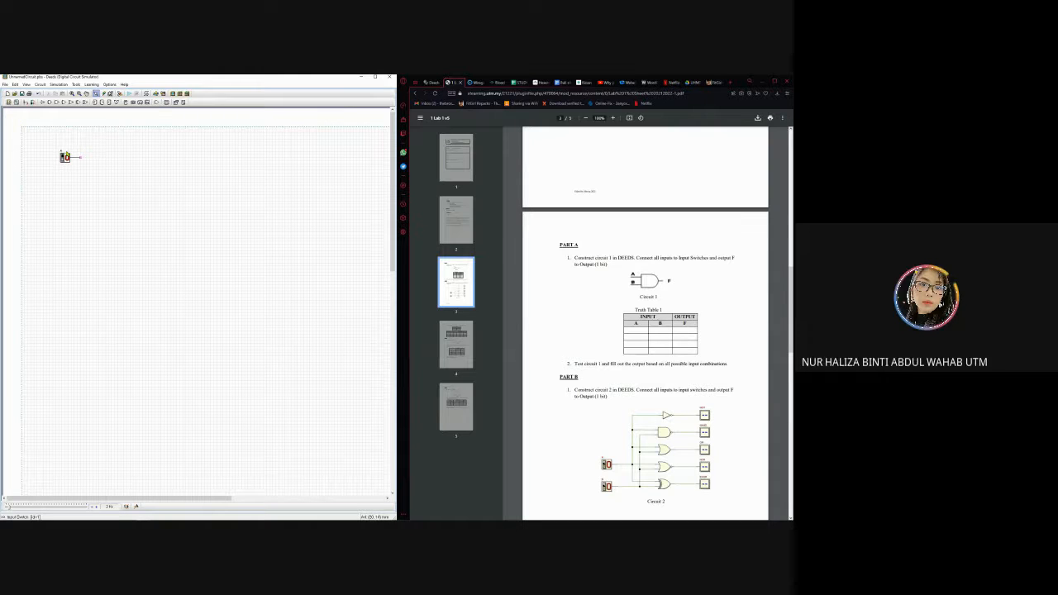
pyautogui.rightClick(60, 172)
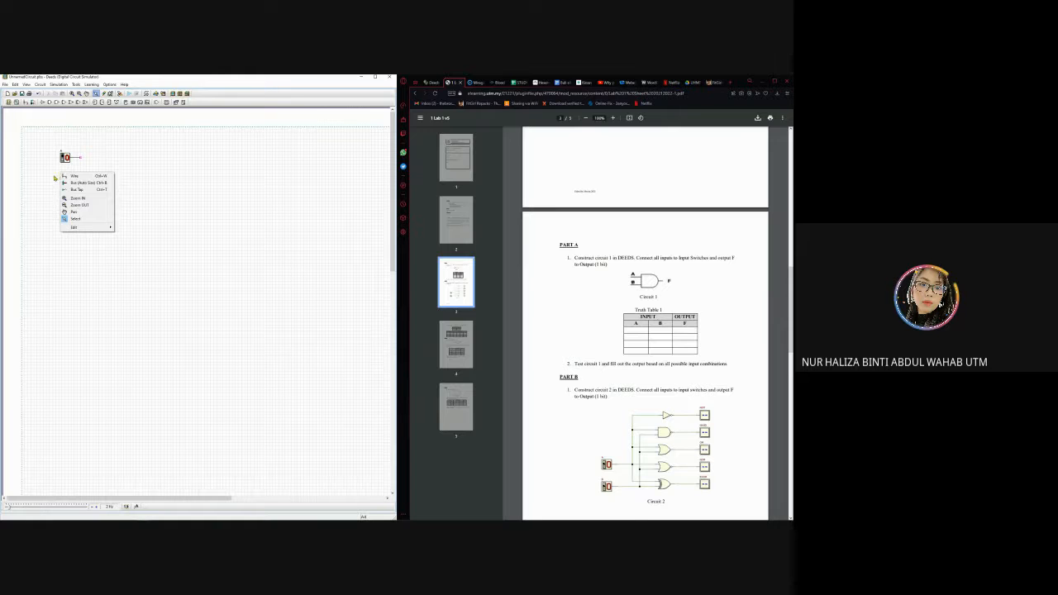
pyautogui.click(56, 175)
pyautogui.click(65, 159)
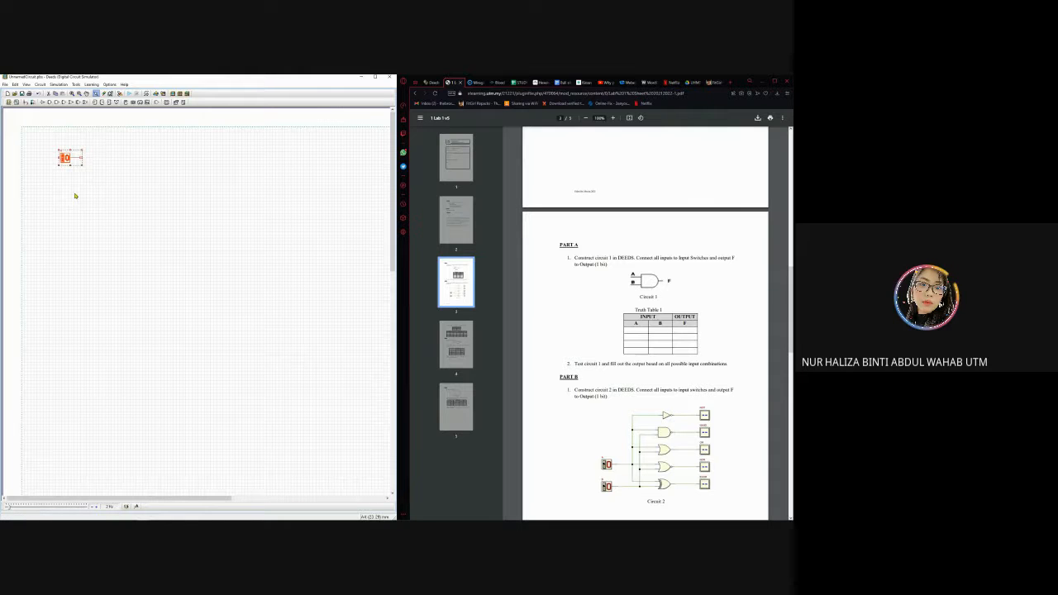
pyautogui.moveTo(66, 162)
pyautogui.mouseDown()
pyautogui.moveTo(65, 179)
pyautogui.moveTo(63, 158)
pyautogui.mouseUp()
# Place a second input switch directly below switch A and label it B.
pyautogui.scroll(4, 61, 155)
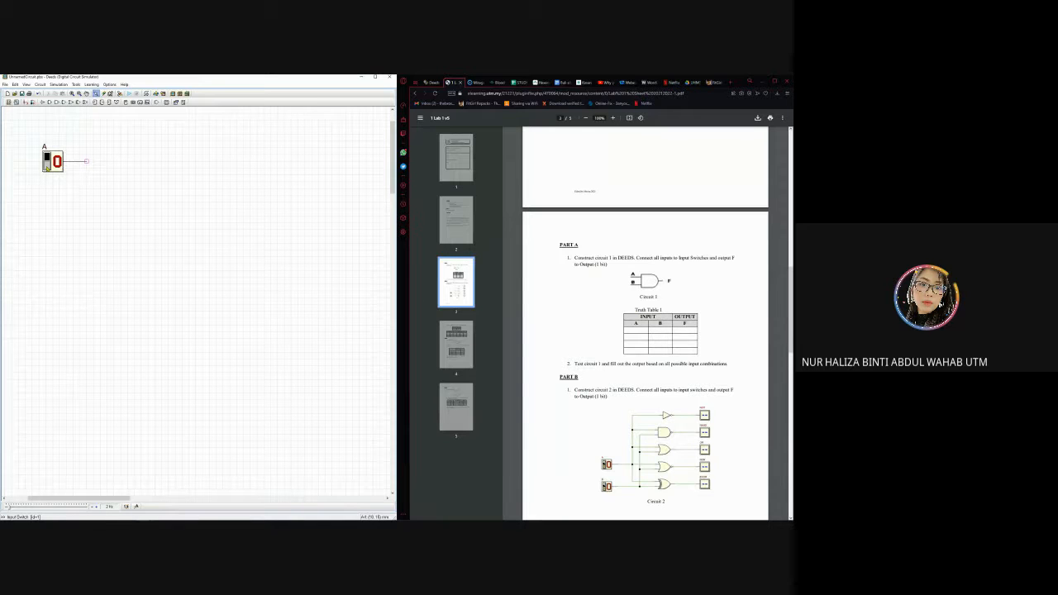
pyautogui.click(9, 102)
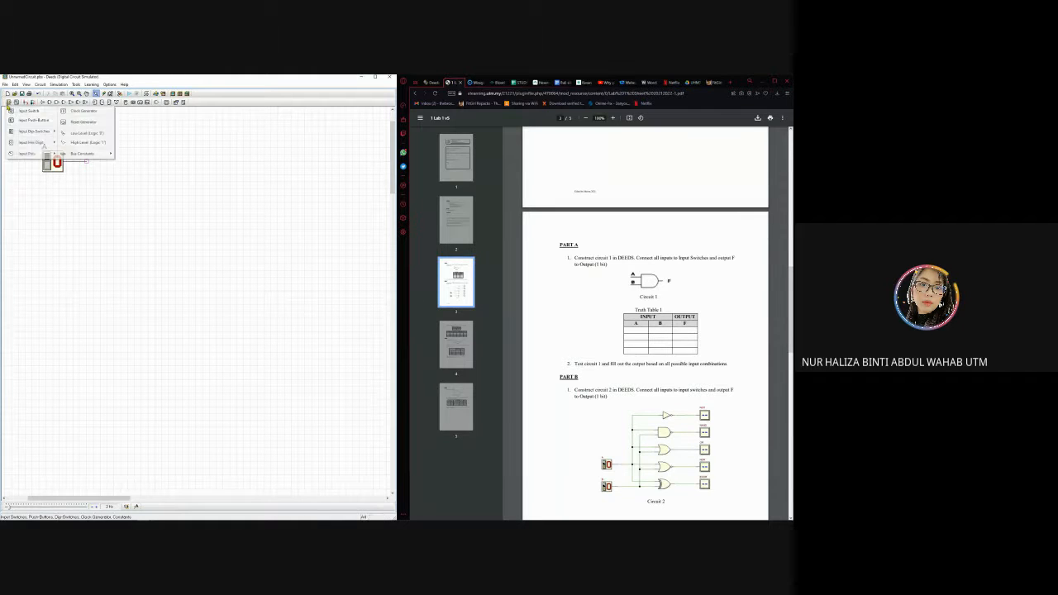
pyautogui.click(26, 110)
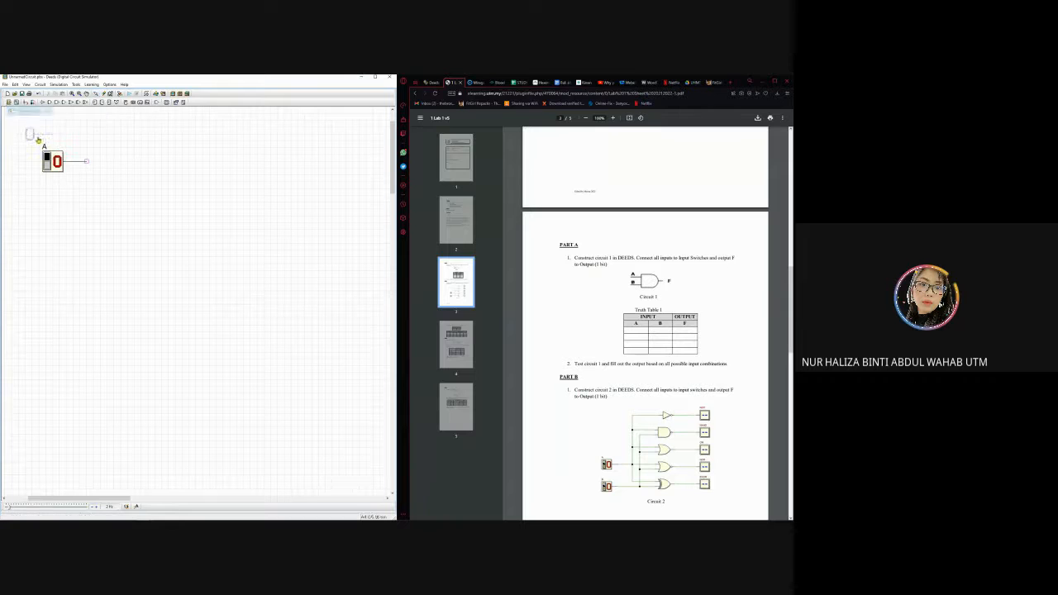
pyautogui.click(59, 194)
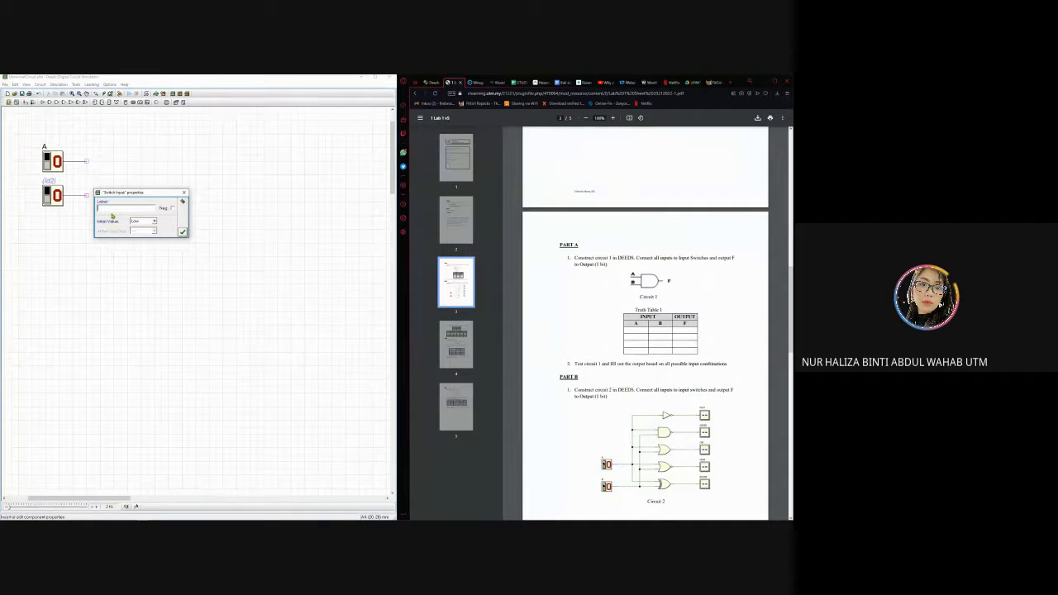
pyautogui.write('B')
pyautogui.click(183, 232)
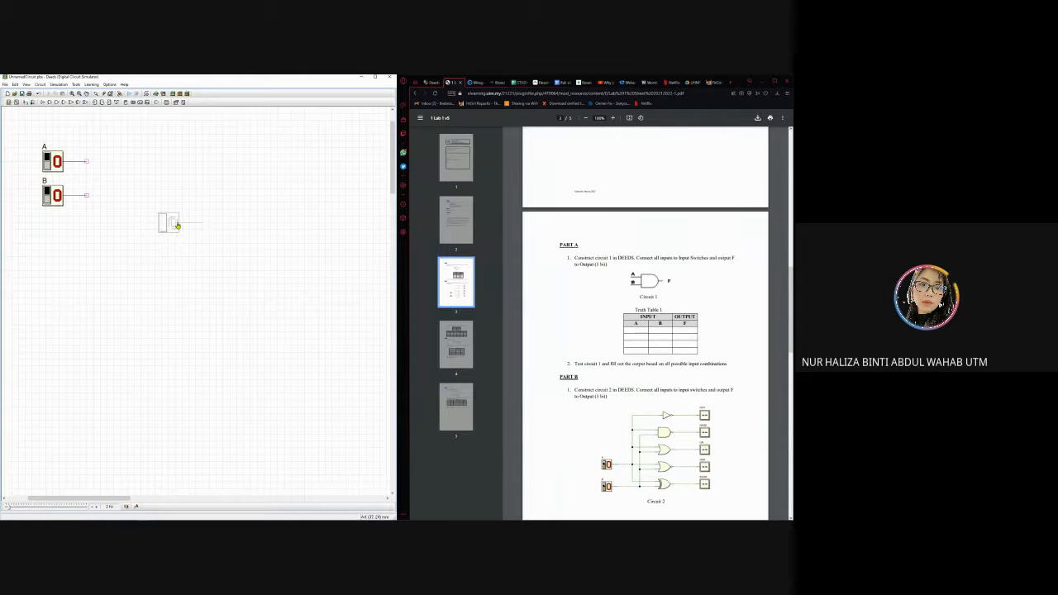
pyautogui.press('Escape')
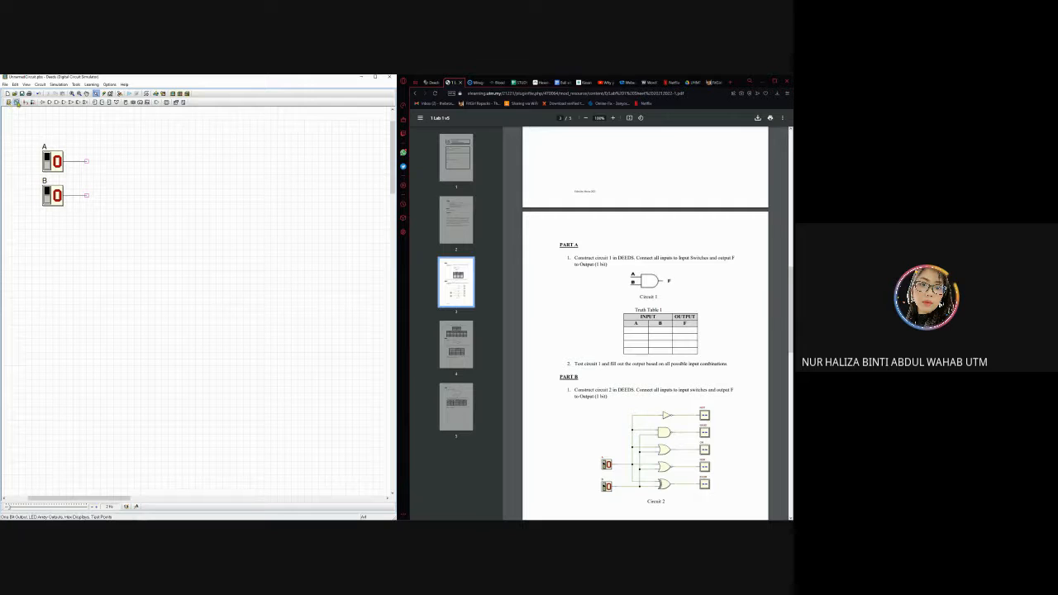
# Place a one-bit output across from switch A, leaving room for a gate between them, and label it F.
pyautogui.click(17, 102)
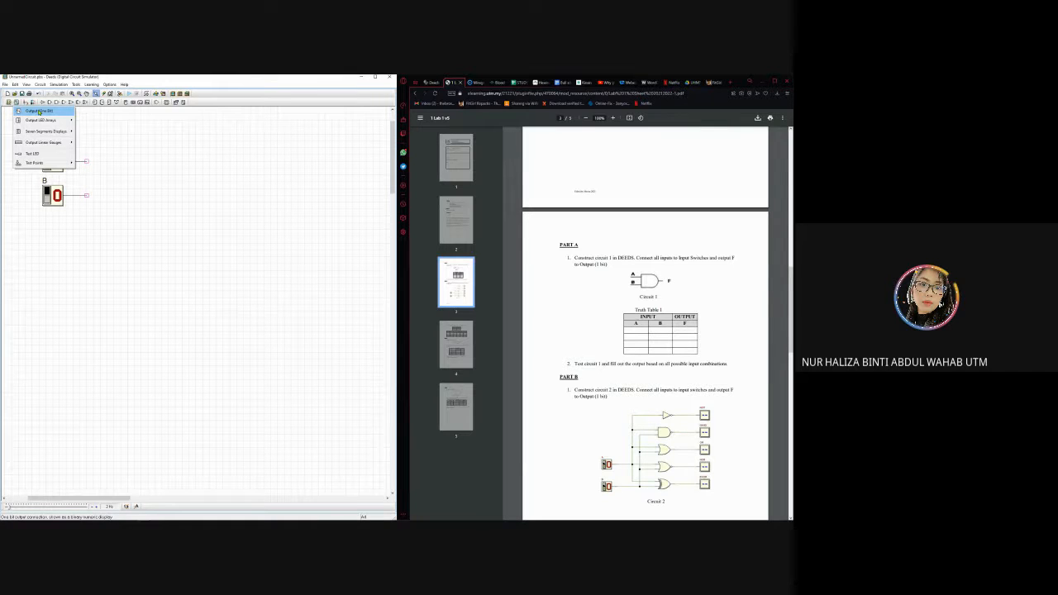
pyautogui.click(38, 112)
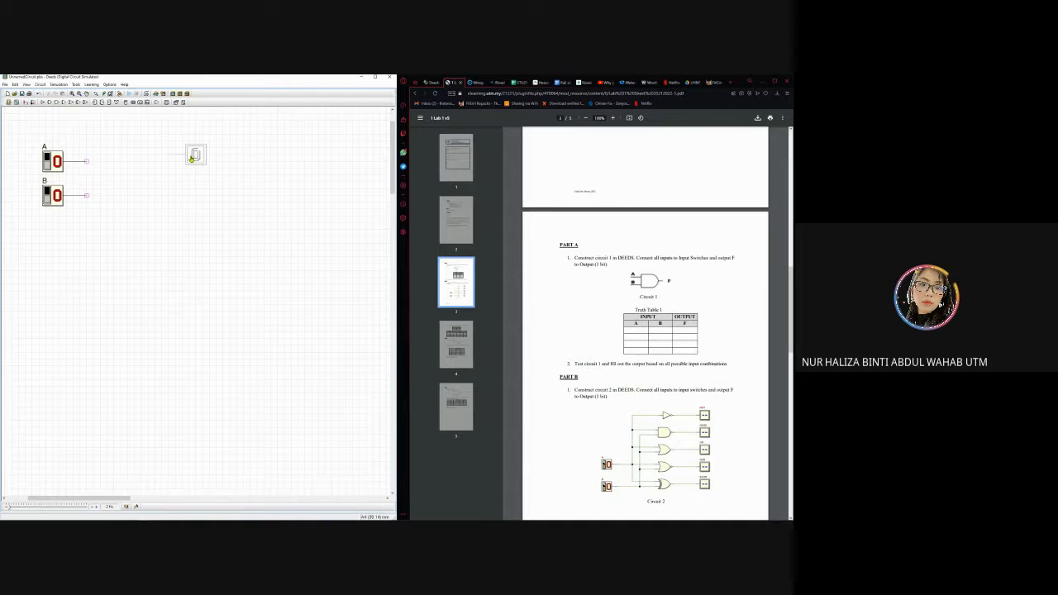
pyautogui.click(193, 162)
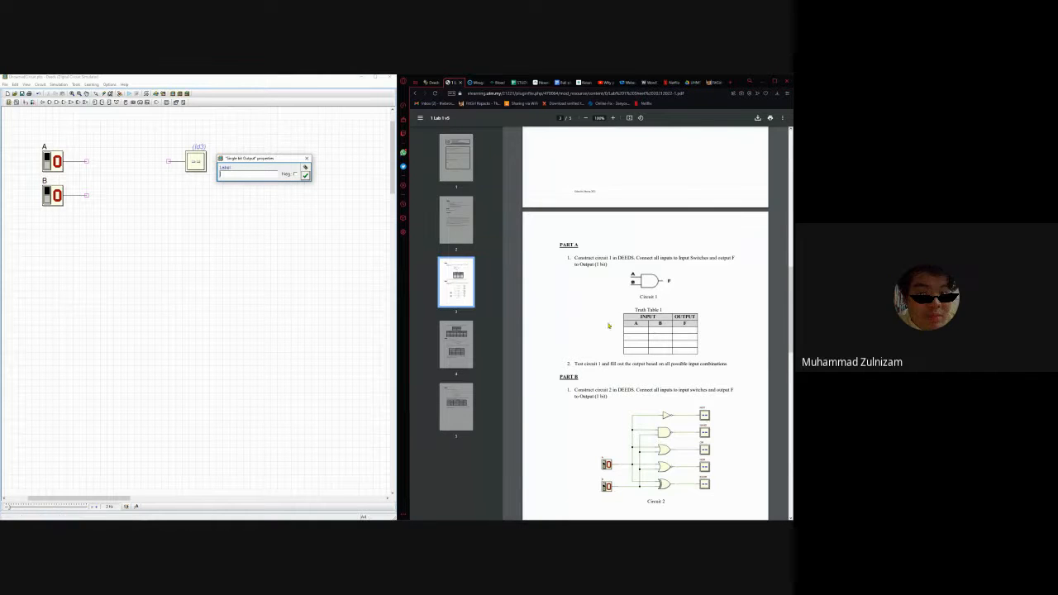
pyautogui.click(305, 176)
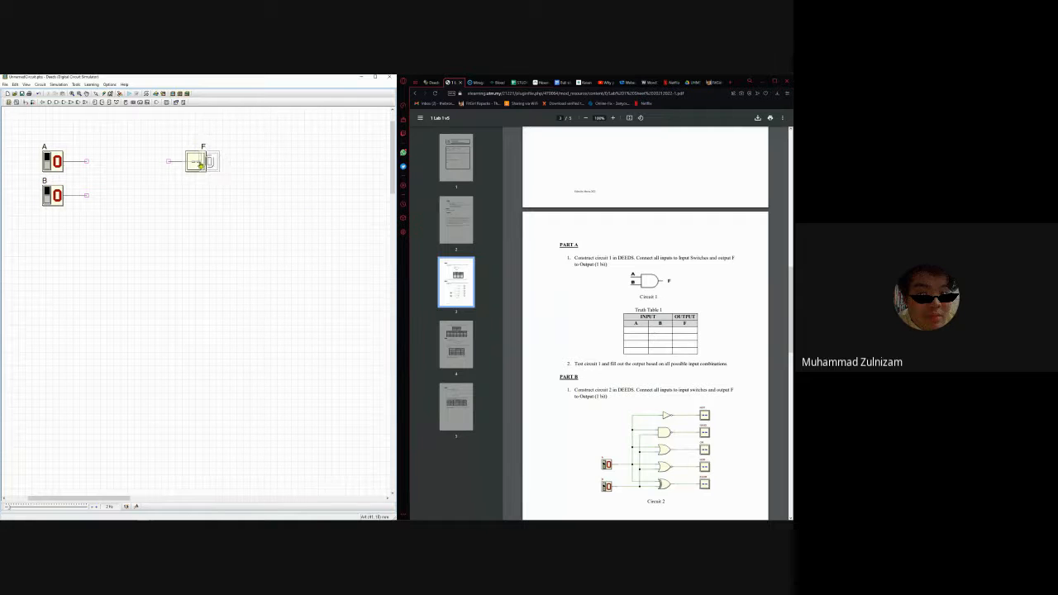
pyautogui.rightClick(315, 198)
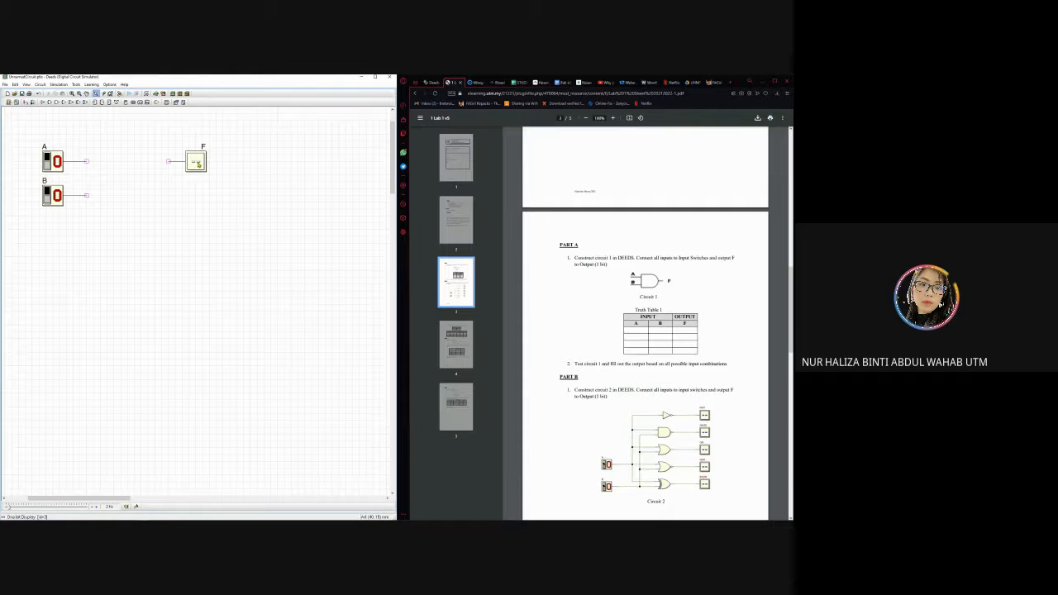
pyautogui.moveTo(745, 518)
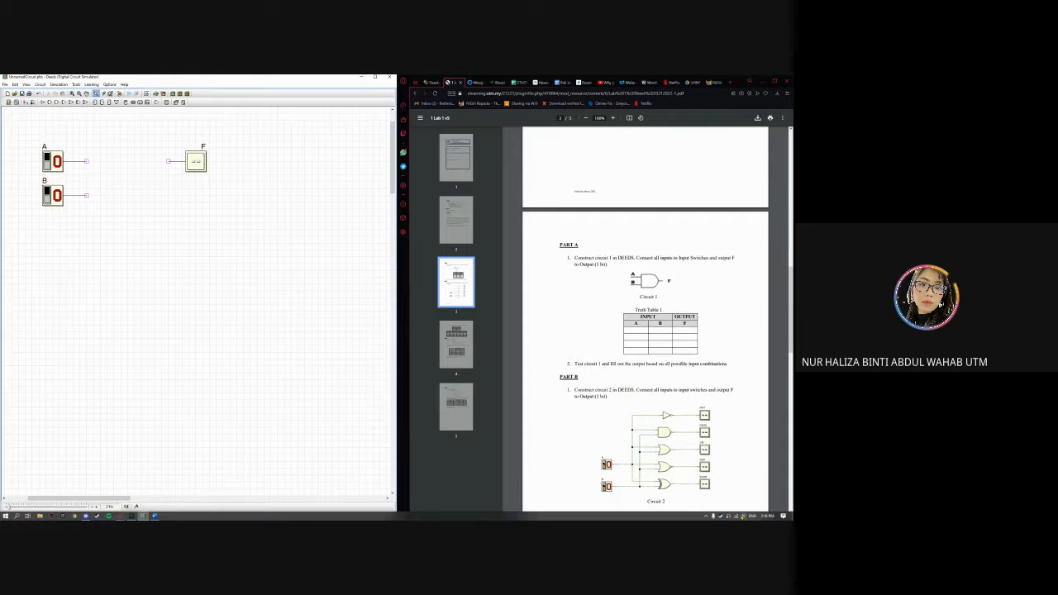
pyautogui.rightClick(745, 519)
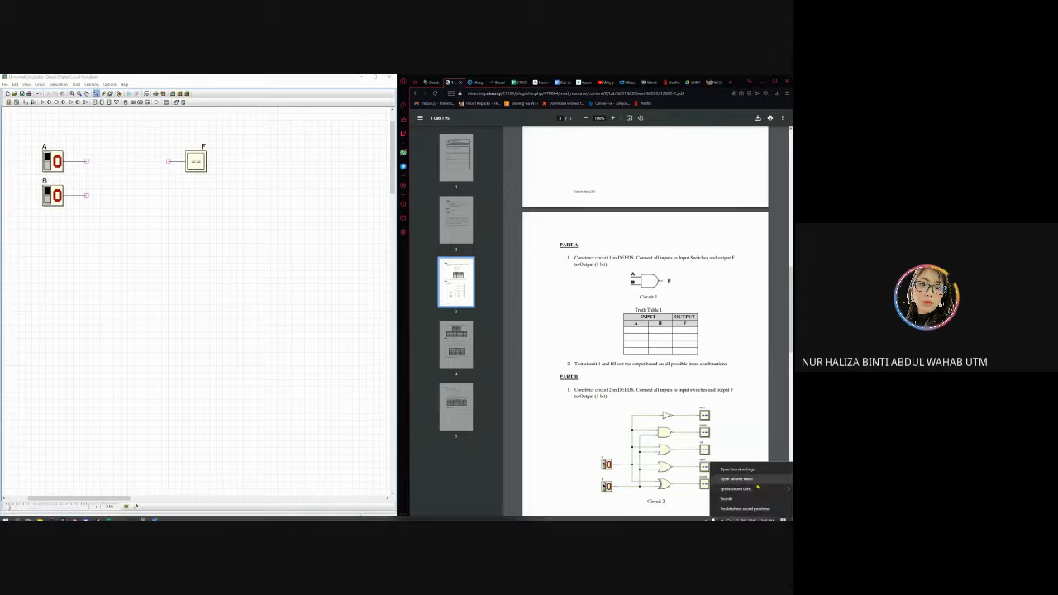
pyautogui.click(736, 468)
pyautogui.moveTo(733, 412); pyautogui.dragTo(0, 372)
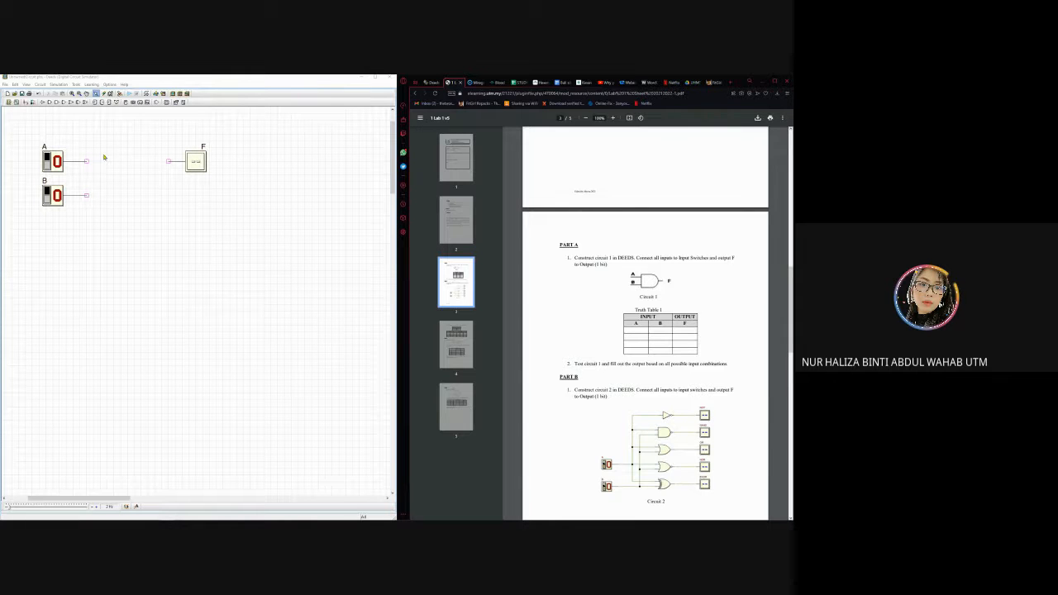
# Place a single two-input AND gate between the input switches A and B and the output F.
pyautogui.click(194, 80)
pyautogui.click(50, 103)
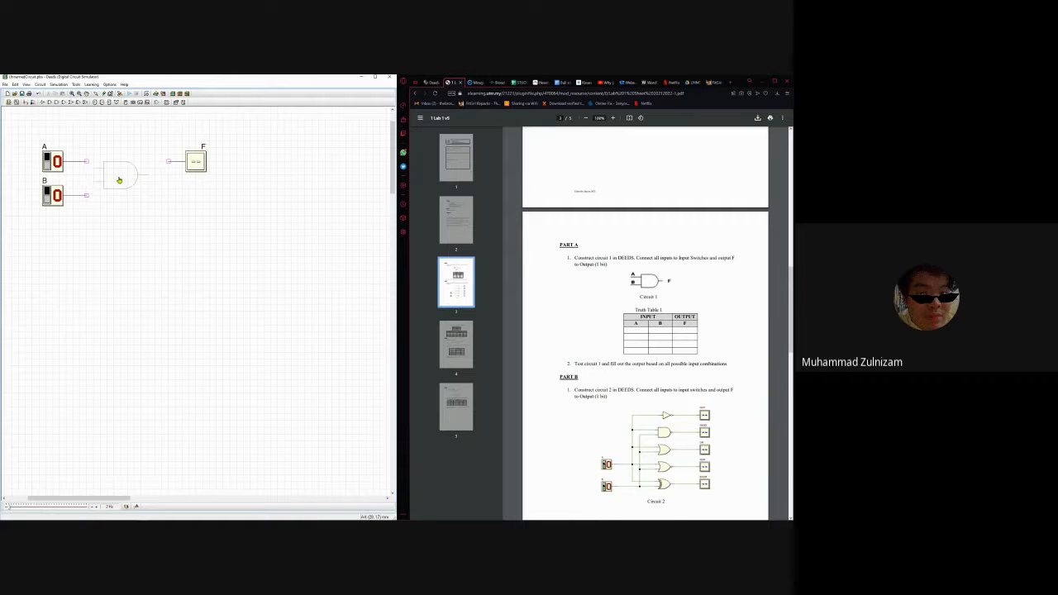
pyautogui.click(118, 180)
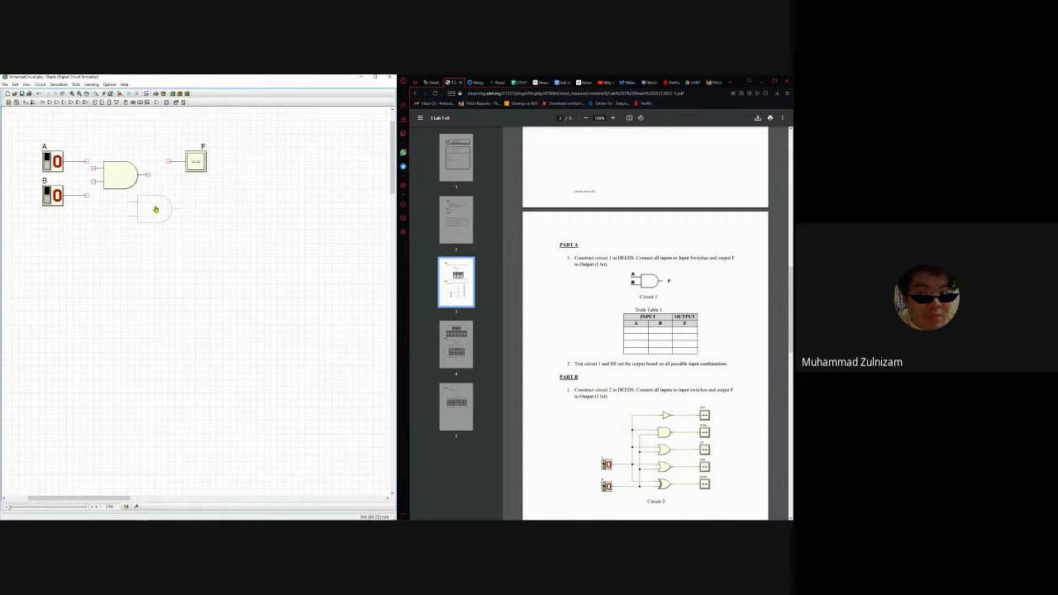
pyautogui.press('Escape')
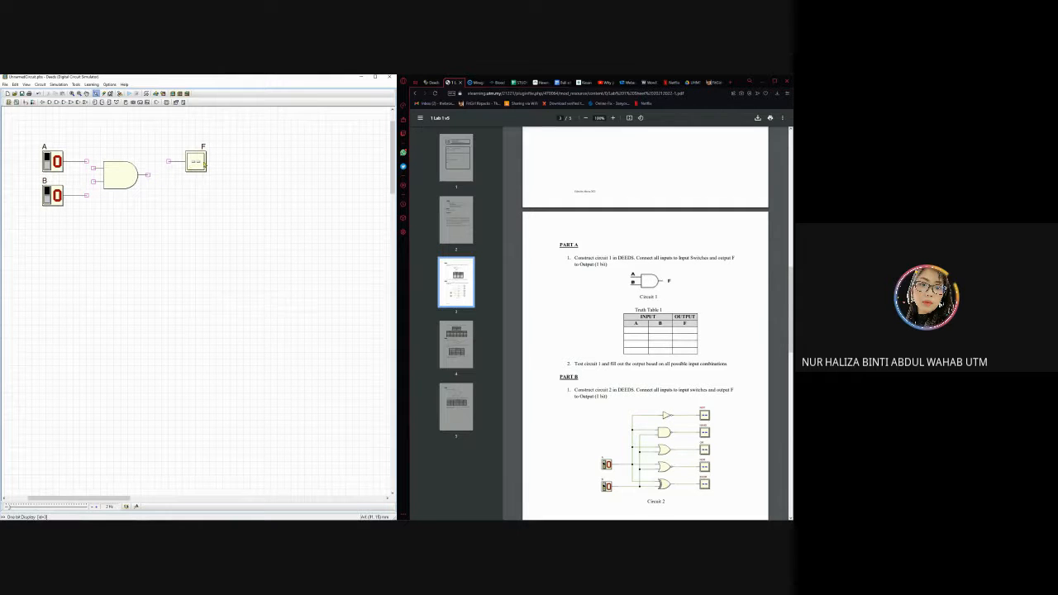
# Wire switches A and B to the AND gate's two inputs and the gate's output to output F.
pyautogui.click(26, 103)
pyautogui.click(93, 169)
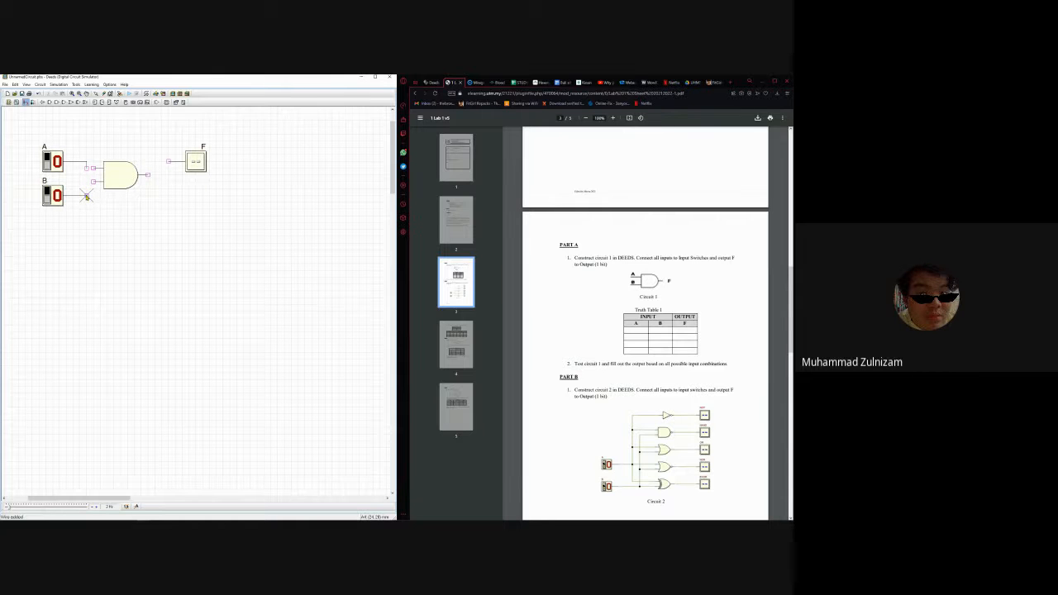
pyautogui.click(86, 197)
pyautogui.click(95, 182)
pyautogui.click(147, 175)
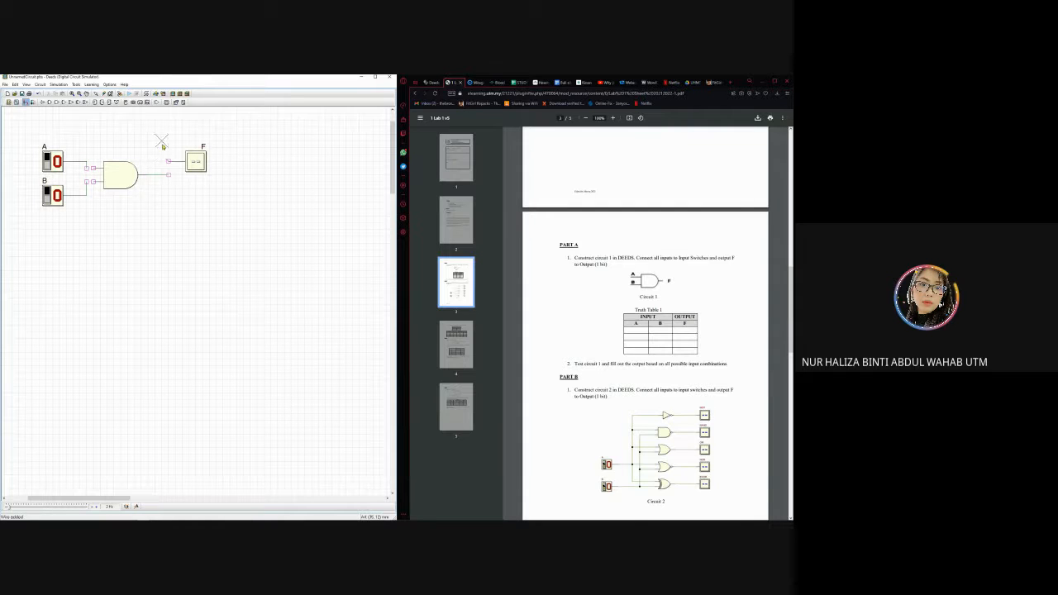
pyautogui.click(169, 175)
pyautogui.click(169, 162)
pyautogui.click(94, 170)
pyautogui.click(95, 184)
pyautogui.rightClick(218, 224)
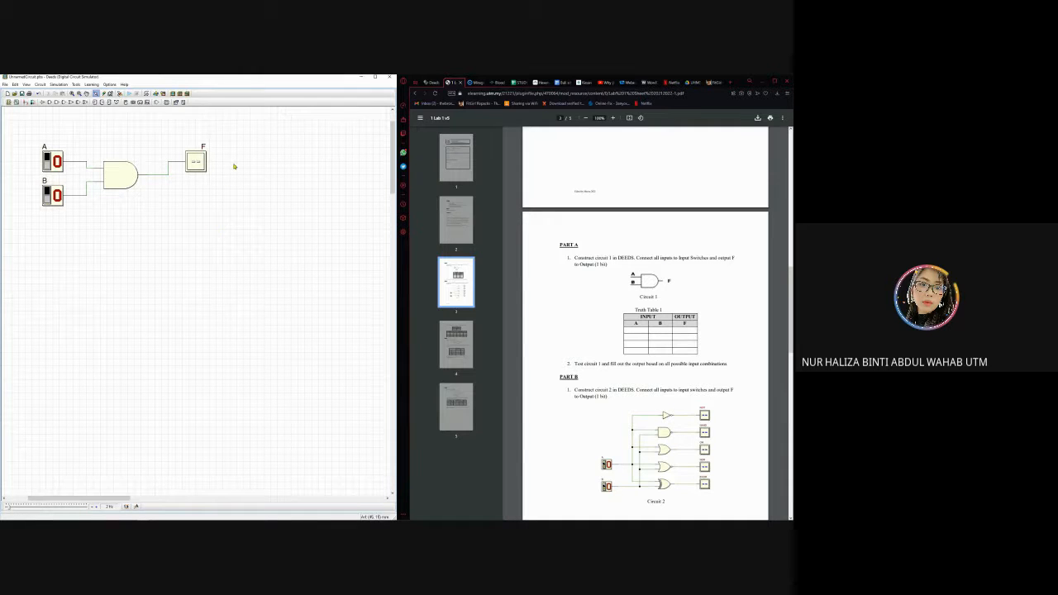
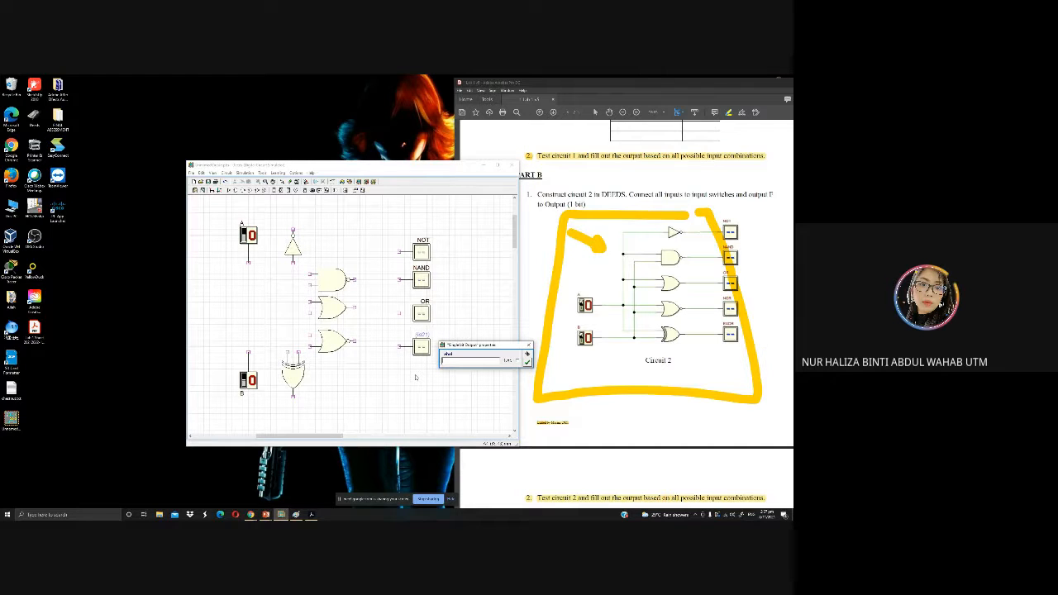
# Label the fourth one-bit output NOR, place a fifth one directly below it and label it EXOR.
pyautogui.write('NOR')
pyautogui.press('Return')
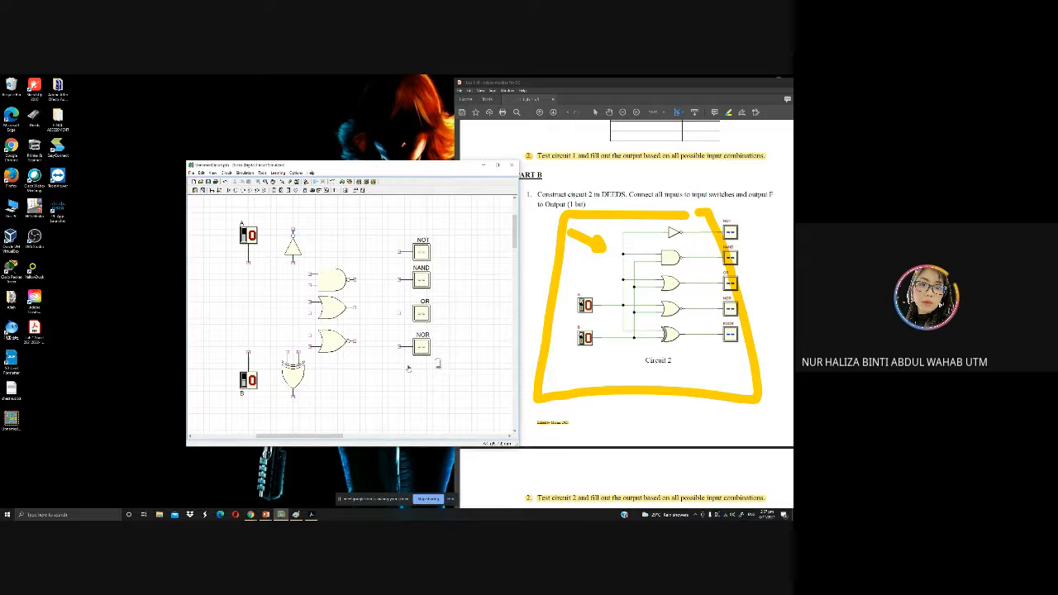
pyautogui.click(423, 377)
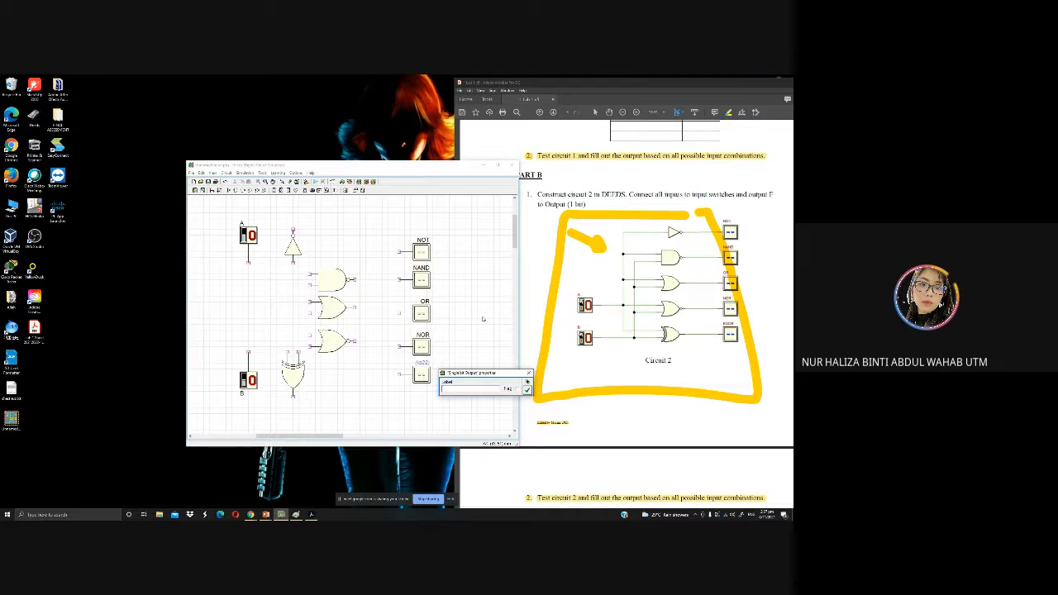
pyautogui.write('XN')
pyautogui.click(527, 389)
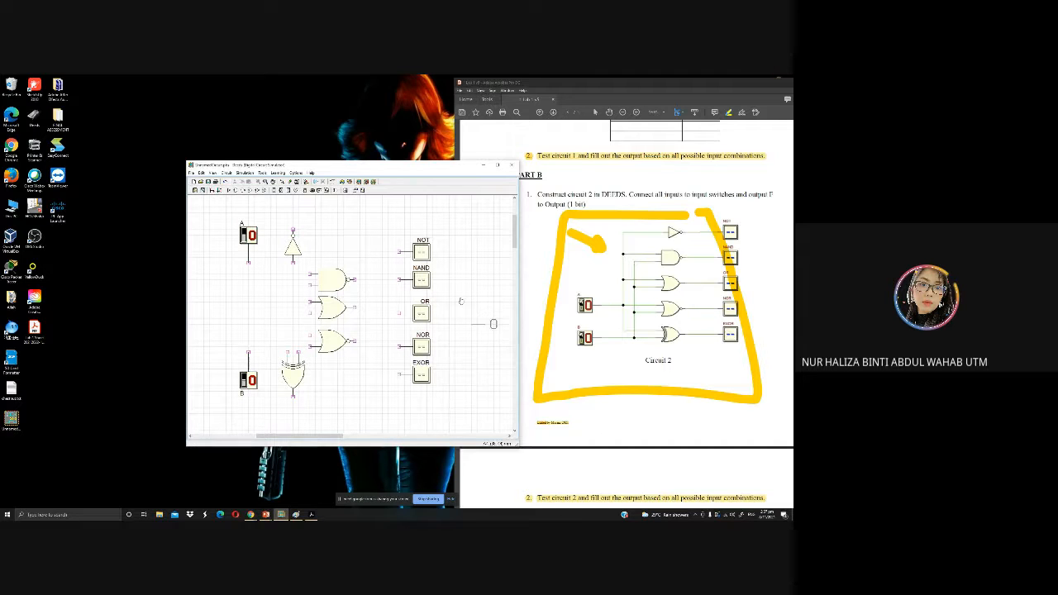
# Move the NOT, NAND, OR, NOR and EXOR outputs next to their matching gates.
pyautogui.click(417, 255)
pyautogui.moveTo(421, 255); pyautogui.dragTo(333, 221)
pyautogui.click(418, 284)
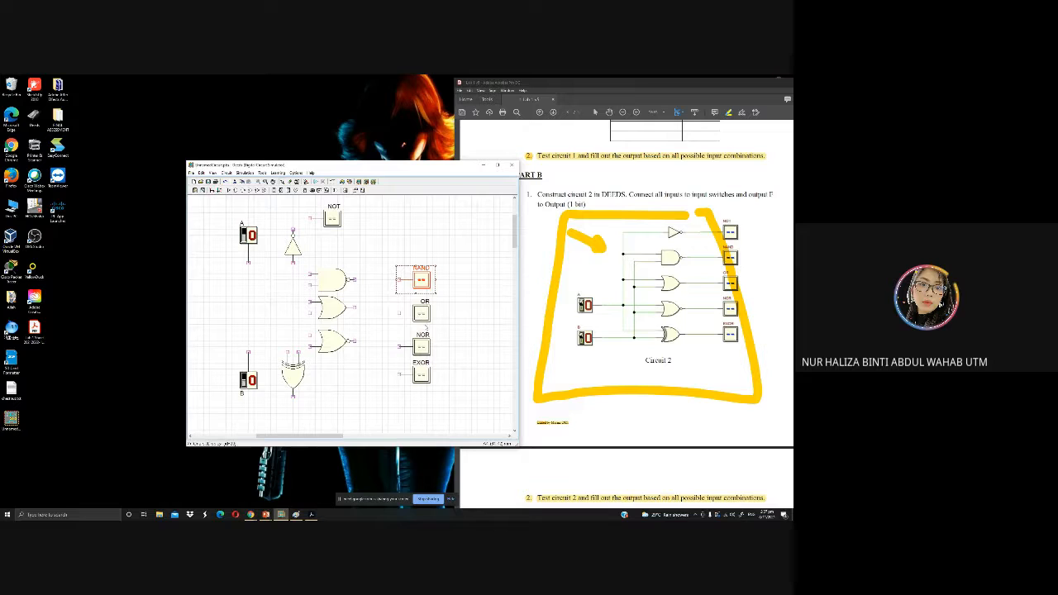
pyautogui.click(416, 308)
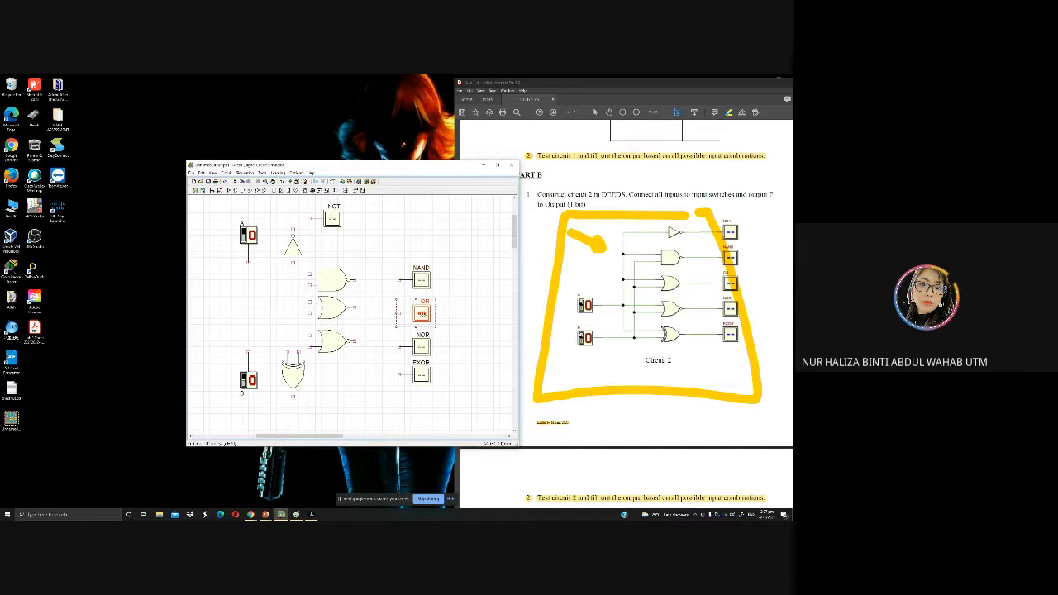
pyautogui.moveTo(414, 313); pyautogui.dragTo(399, 278)
pyautogui.click(418, 280)
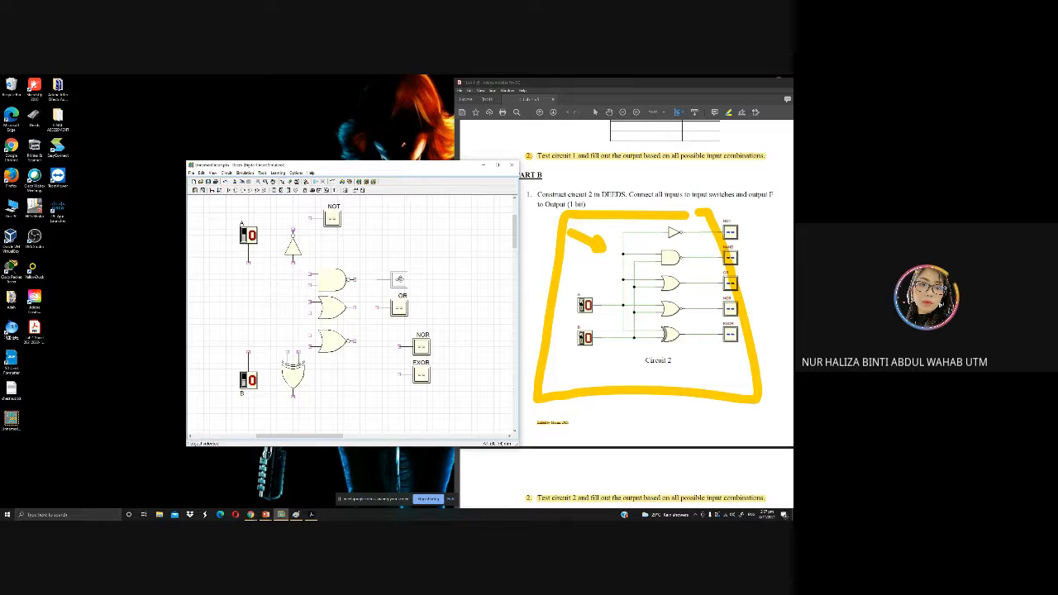
pyautogui.click(421, 347)
pyautogui.moveTo(421, 347); pyautogui.dragTo(394, 341)
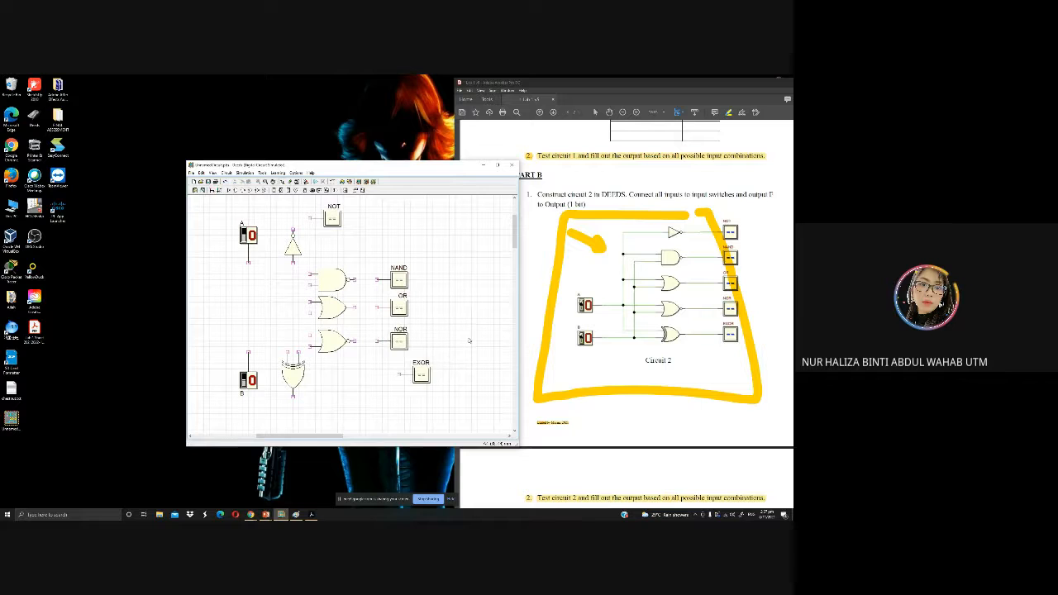
pyautogui.click(422, 374)
pyautogui.moveTo(422, 373); pyautogui.dragTo(330, 401)
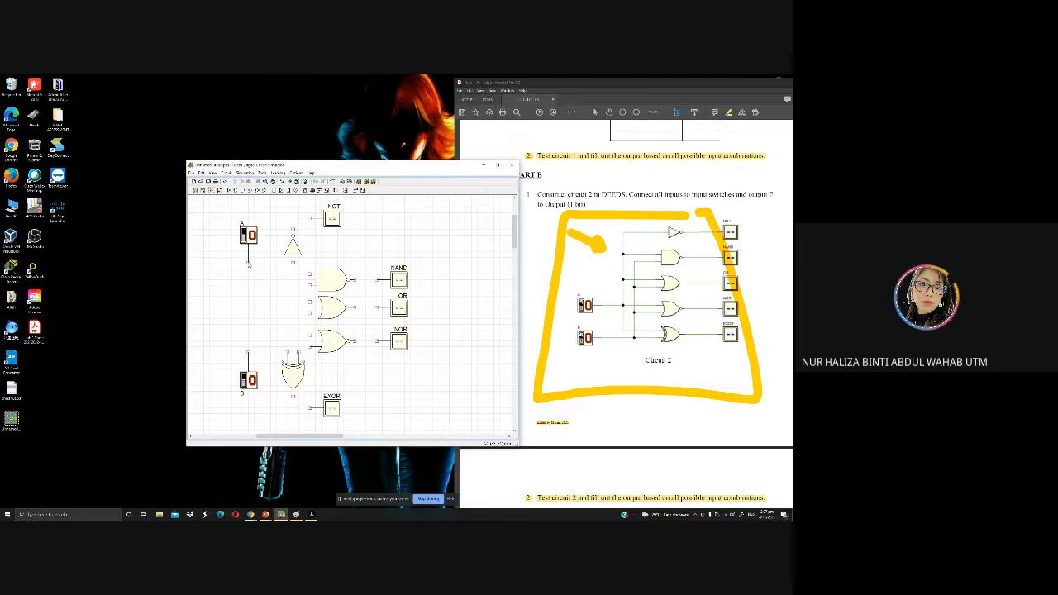
# Wire switch A to the NOT gate's input and highlight the matching path in the lab sheet's Circuit 2.
pyautogui.moveTo(248, 263); pyautogui.dragTo(248, 279)
pyautogui.click(293, 263)
pyautogui.moveTo(595, 306)
pyautogui.mouseDown()
pyautogui.moveTo(620, 303)
pyautogui.moveTo(628, 231)
pyautogui.moveTo(674, 232)
pyautogui.mouseUp()
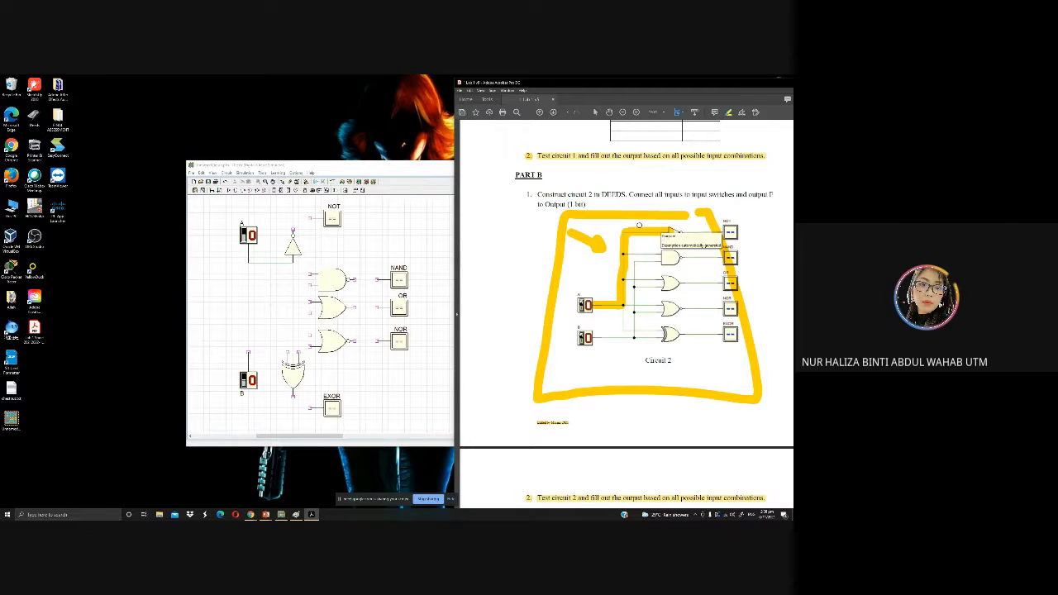
# Wire the outputs of the NOT, NAND, OR, NOR and XOR gates to their matching one-bit outputs.
pyautogui.click(202, 190)
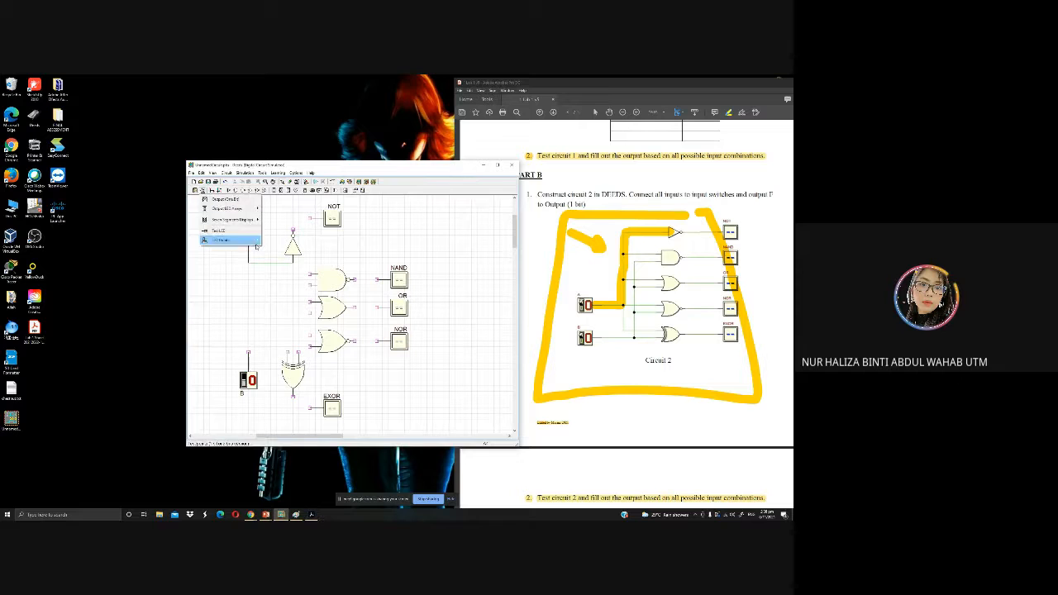
pyautogui.click(223, 199)
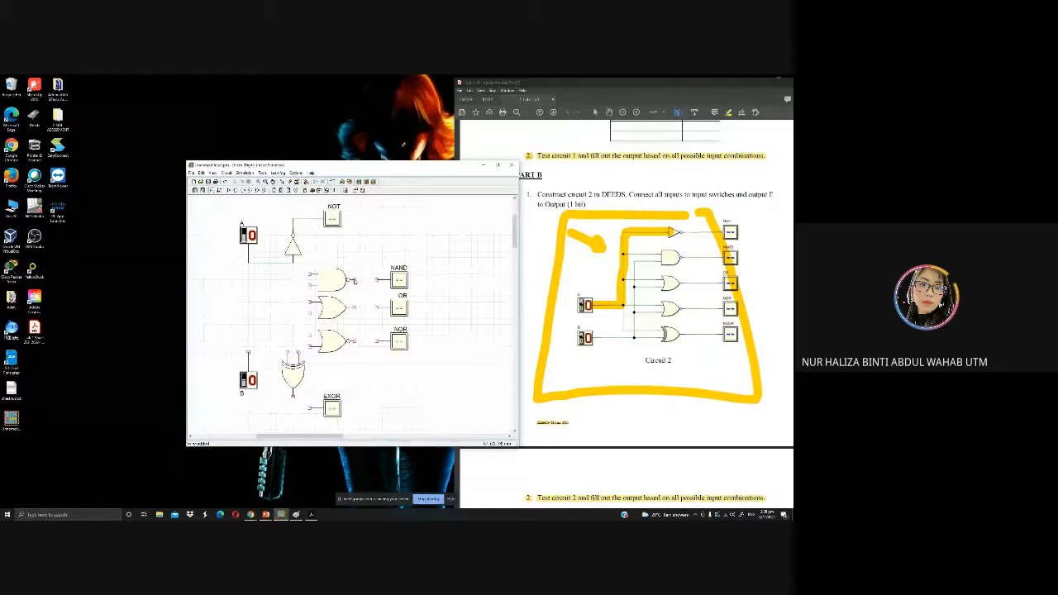
pyautogui.click(354, 307)
pyautogui.press('Escape')
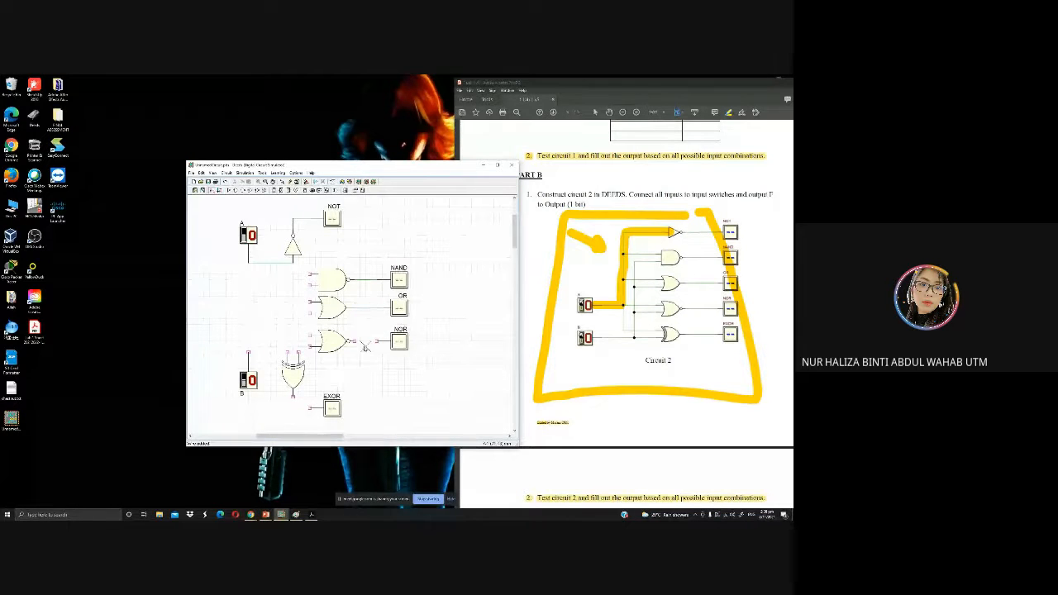
pyautogui.click(355, 340)
pyautogui.click(390, 341)
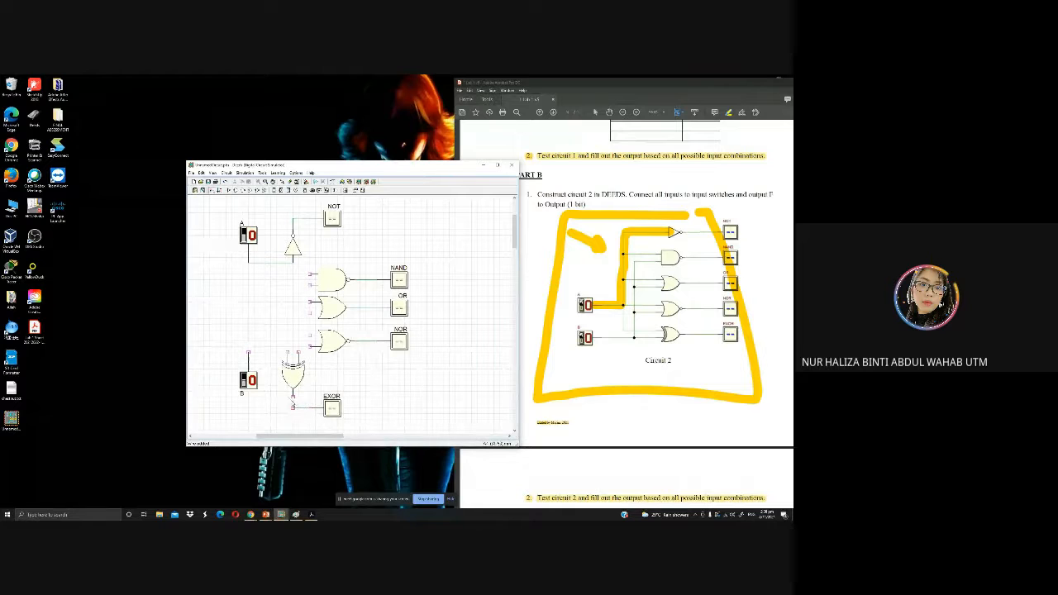
pyautogui.click(294, 397)
pyautogui.click(293, 397)
pyautogui.press('Escape')
# Branch switch A's wire to the upper input of the NAND gate.
pyautogui.click(252, 276)
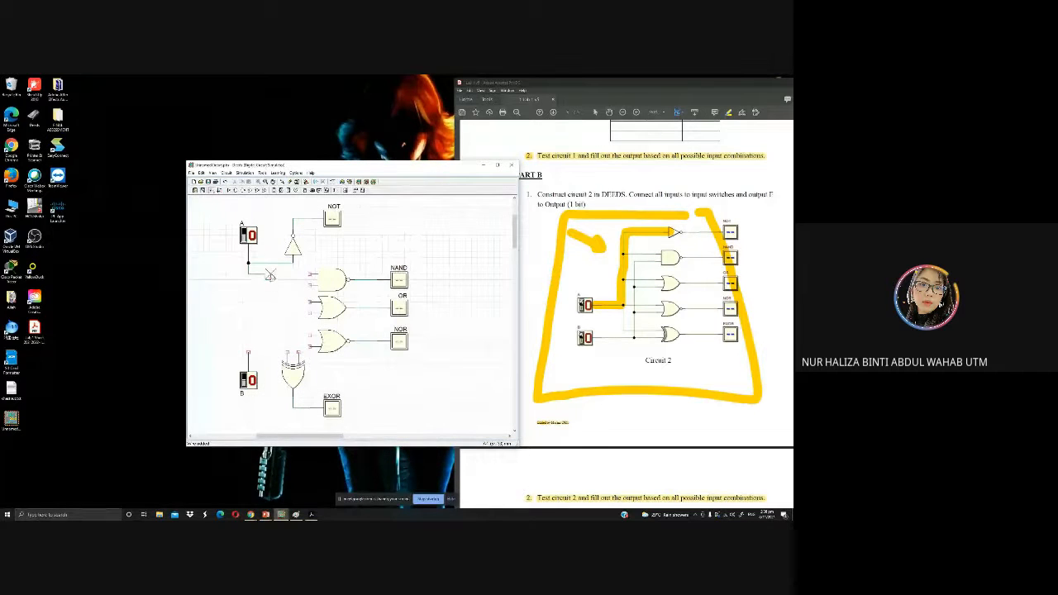
pyautogui.click(267, 275)
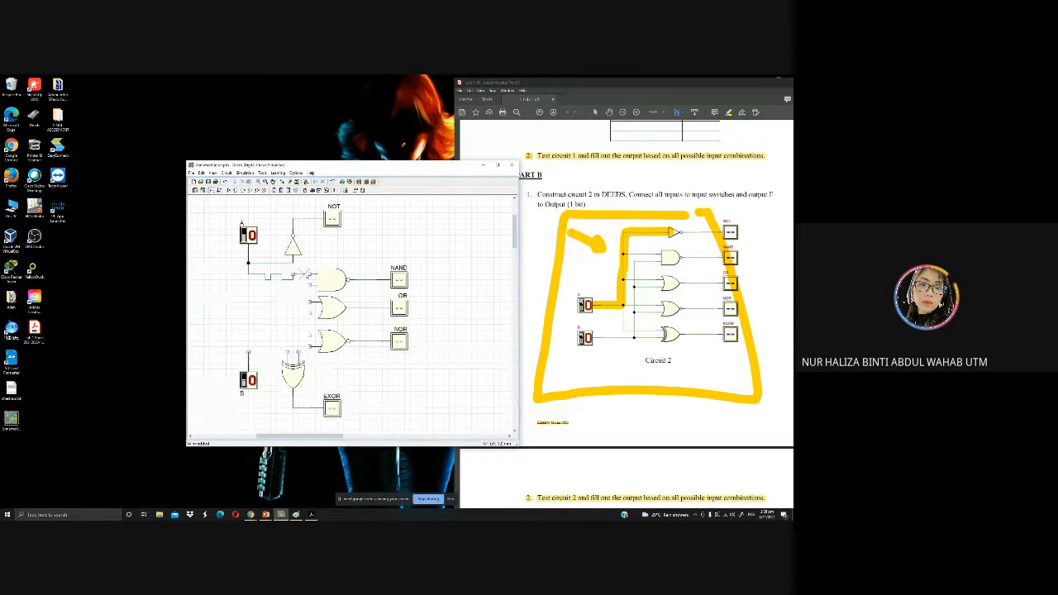
pyautogui.click(310, 274)
# Wire switch B to one input each of the XOR, NOR, OR and NAND gates.
pyautogui.click(248, 353)
pyautogui.click(288, 354)
pyautogui.click(288, 353)
pyautogui.click(276, 349)
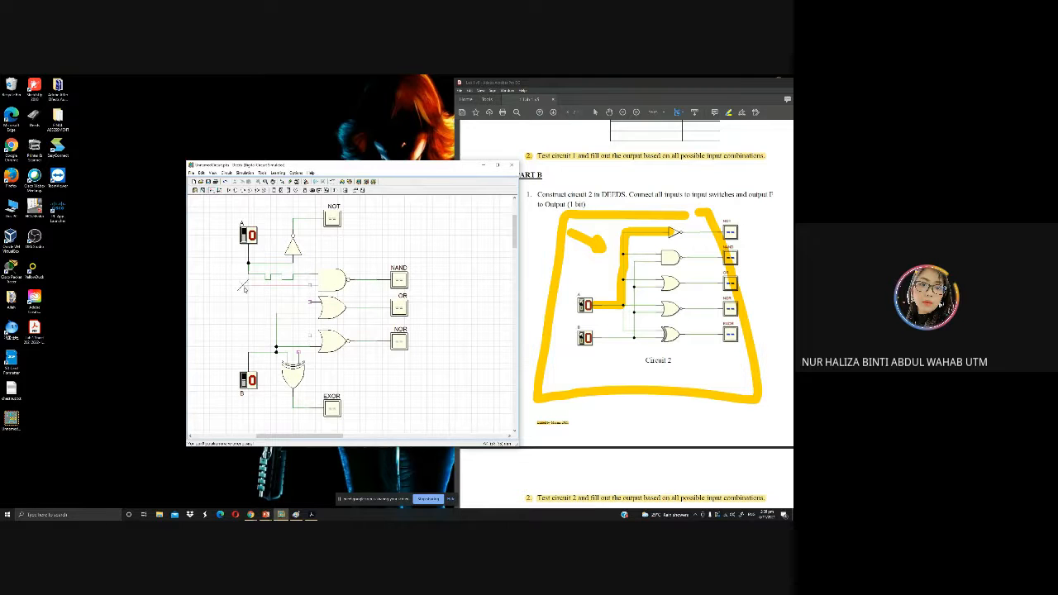
pyautogui.click(248, 287)
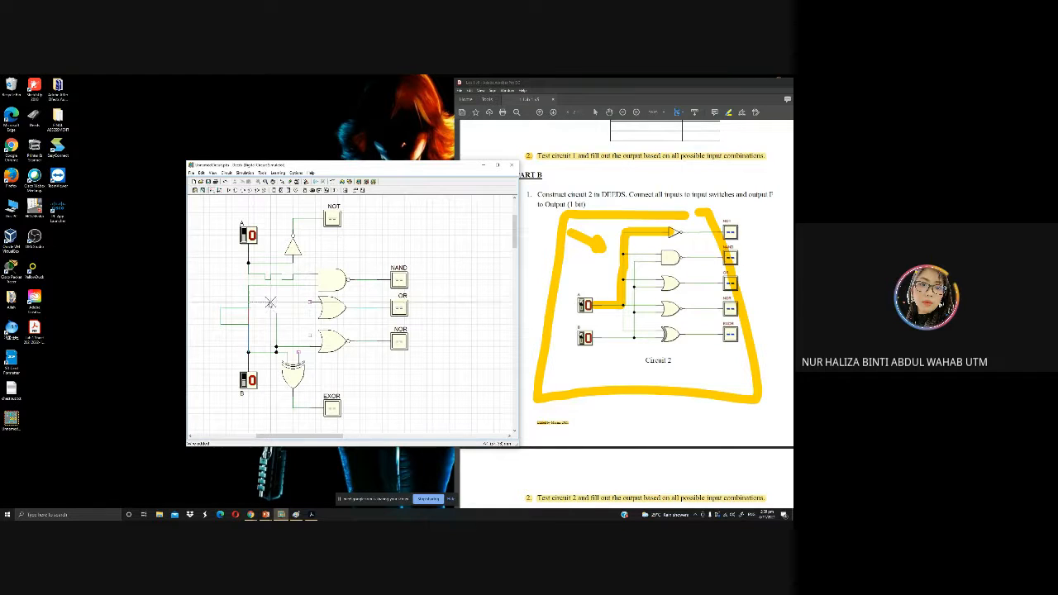
pyautogui.click(248, 353)
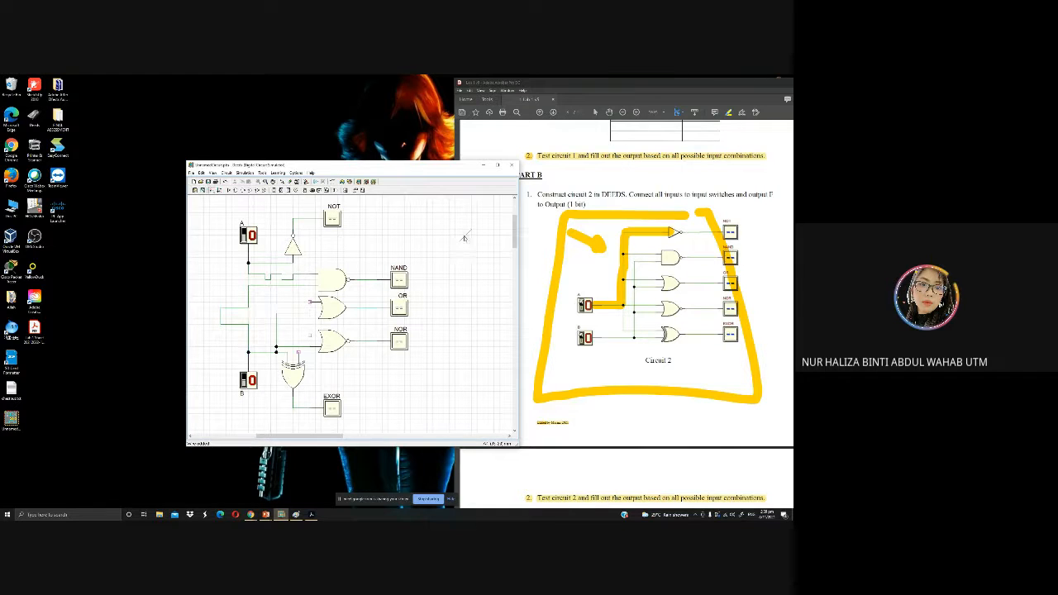
# Wire switch A to the free inputs of the OR, NOR and XOR gates and highlight a stroke beside the lab sheet's NAND output.
pyautogui.click(310, 303)
pyautogui.click(276, 264)
pyautogui.click(310, 302)
pyautogui.click(276, 303)
pyautogui.click(301, 305)
pyautogui.moveTo(298, 354); pyautogui.dragTo(301, 303)
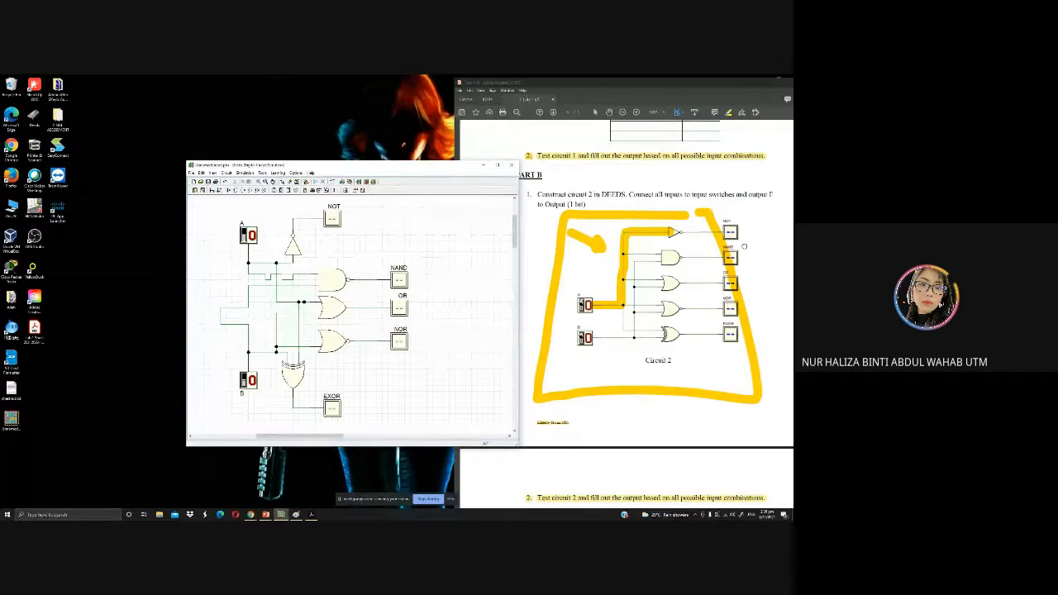
pyautogui.moveTo(745, 246); pyautogui.dragTo(787, 222)
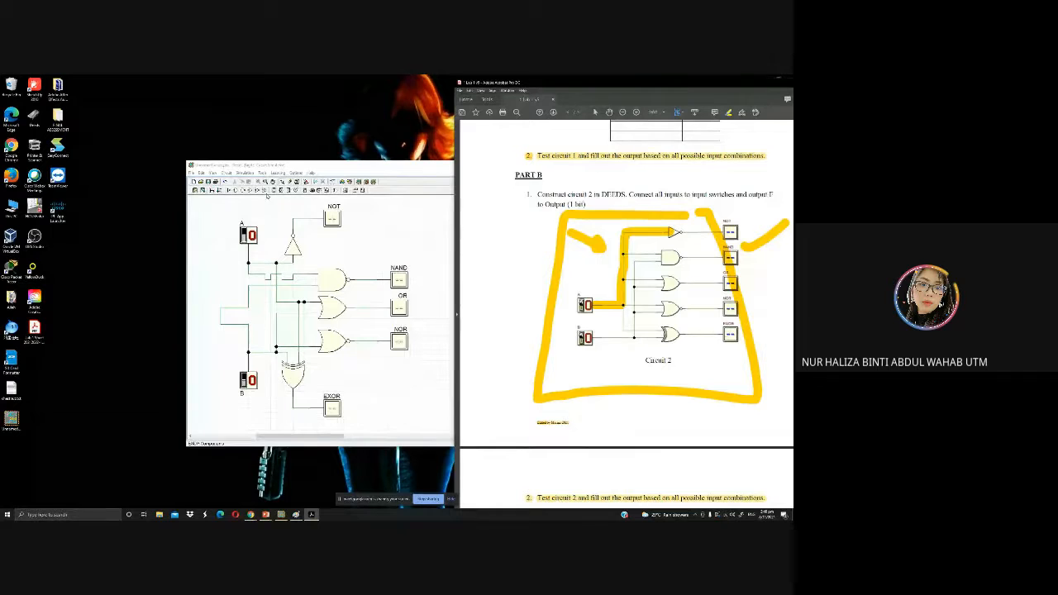
# Save the modified circuit file to the Desktop and start the interactive simulation.
pyautogui.click(318, 190)
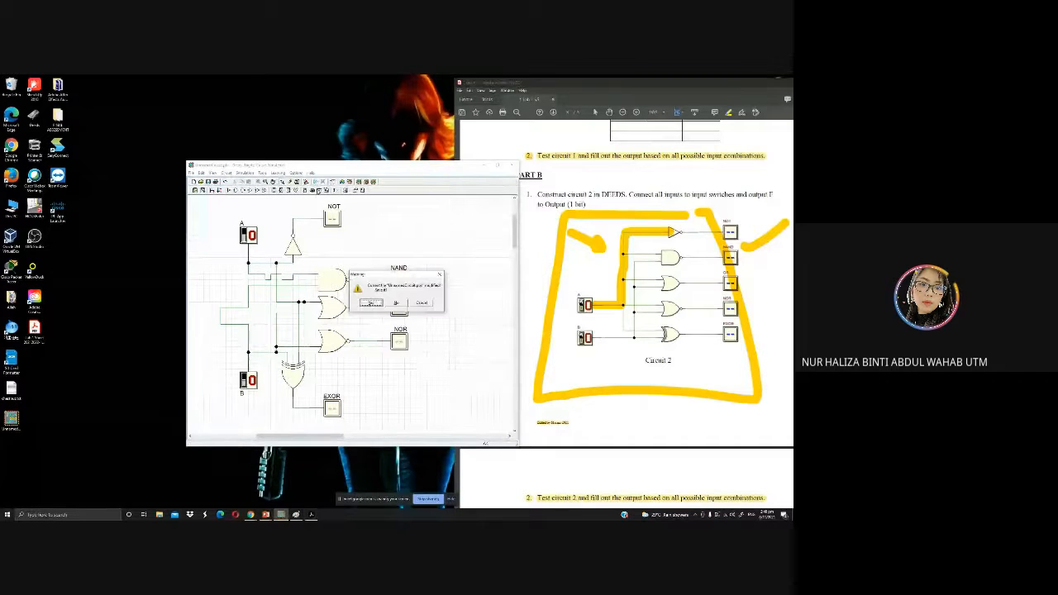
pyautogui.click(370, 303)
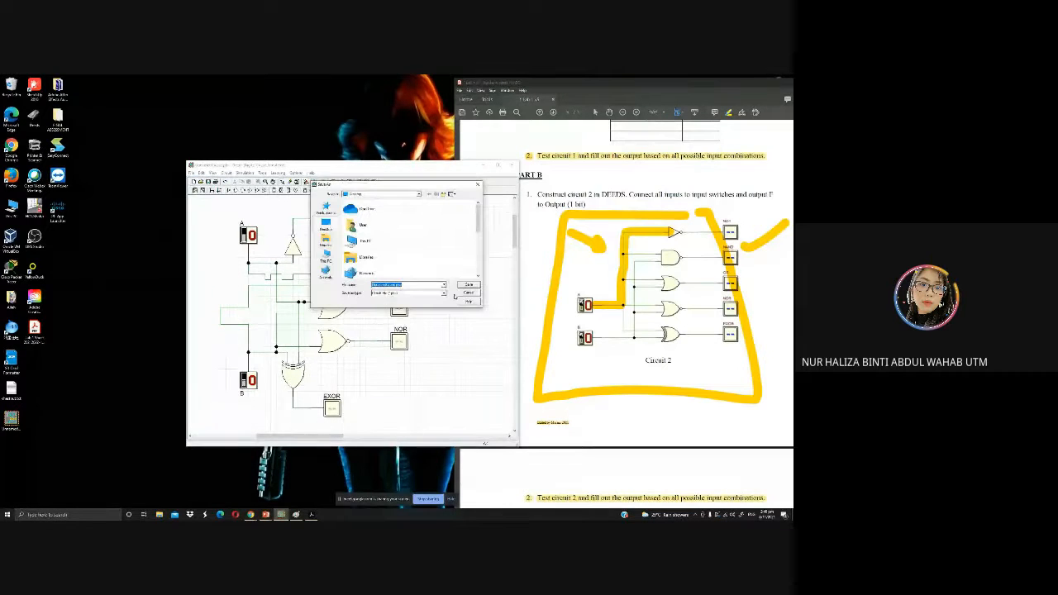
pyautogui.click(468, 285)
pyautogui.click(418, 297)
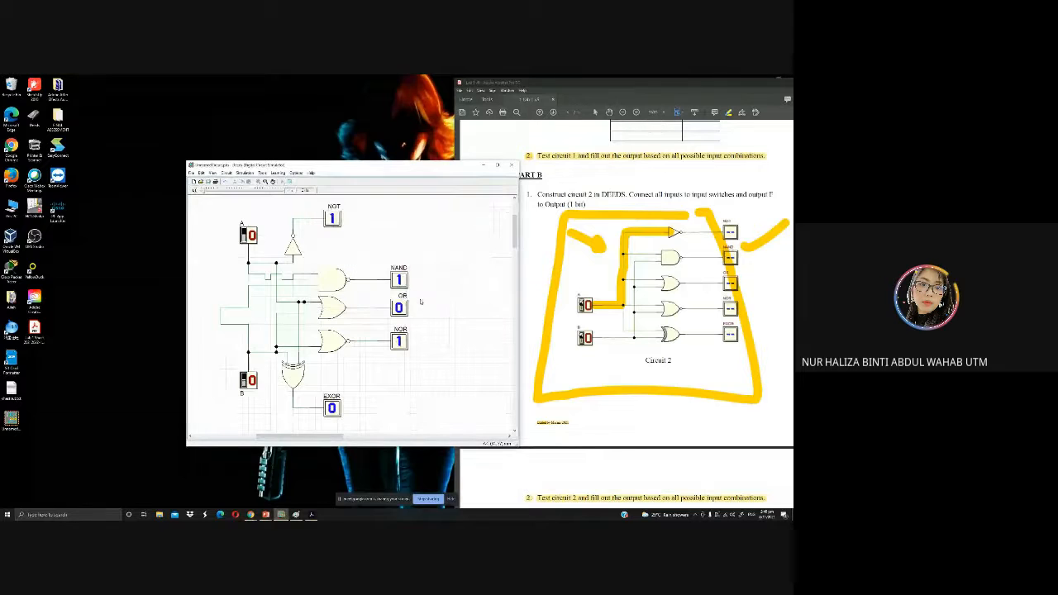
# Test Circuit 2 with A and B set to 1/0, 1/1, 0/1 and 0/0, and stop the simulation.
pyautogui.click(247, 235)
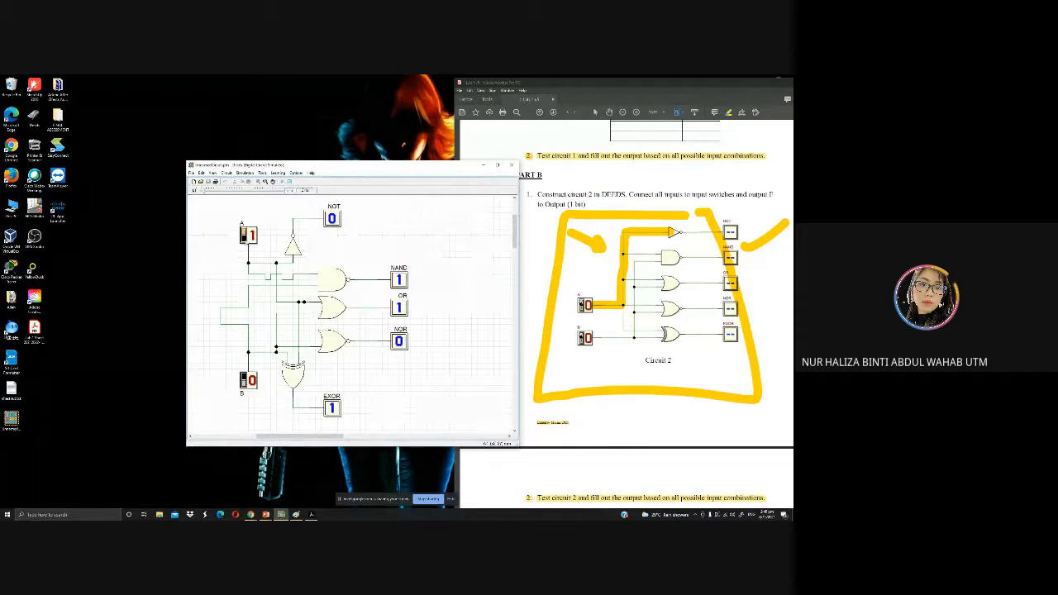
pyautogui.click(247, 380)
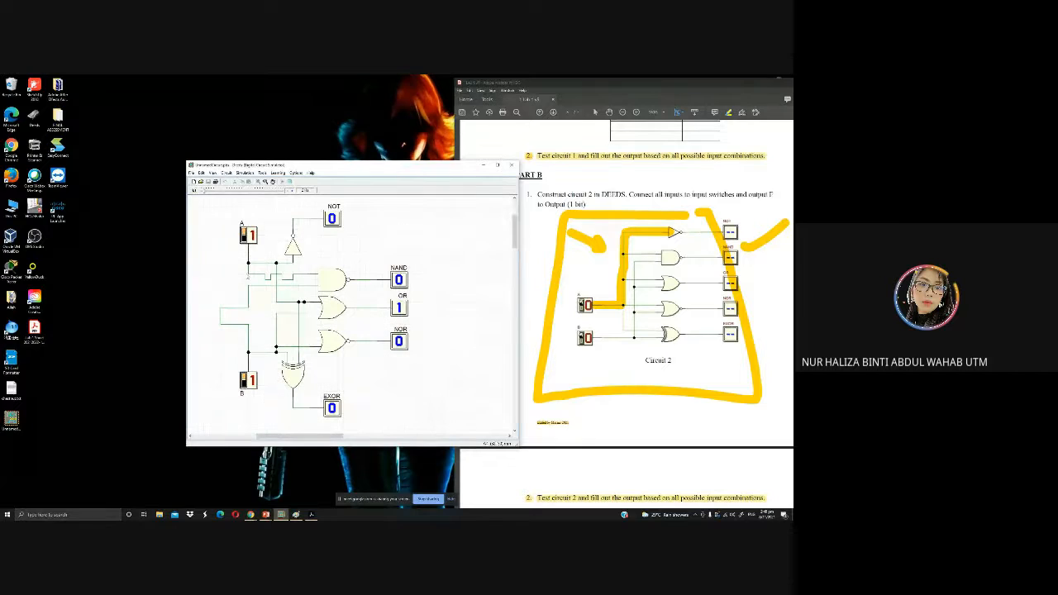
pyautogui.click(247, 235)
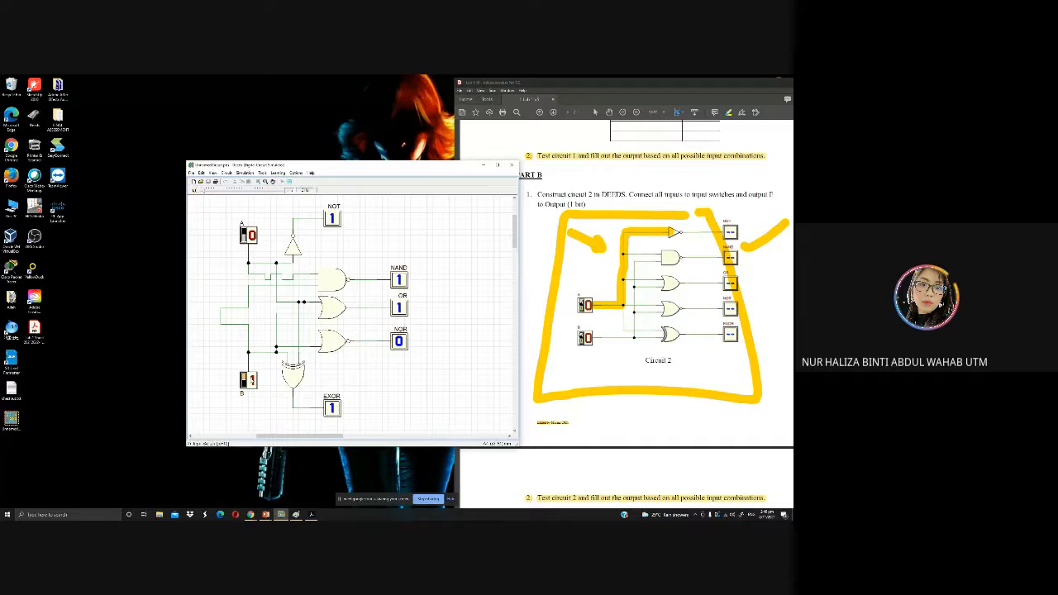
pyautogui.click(248, 380)
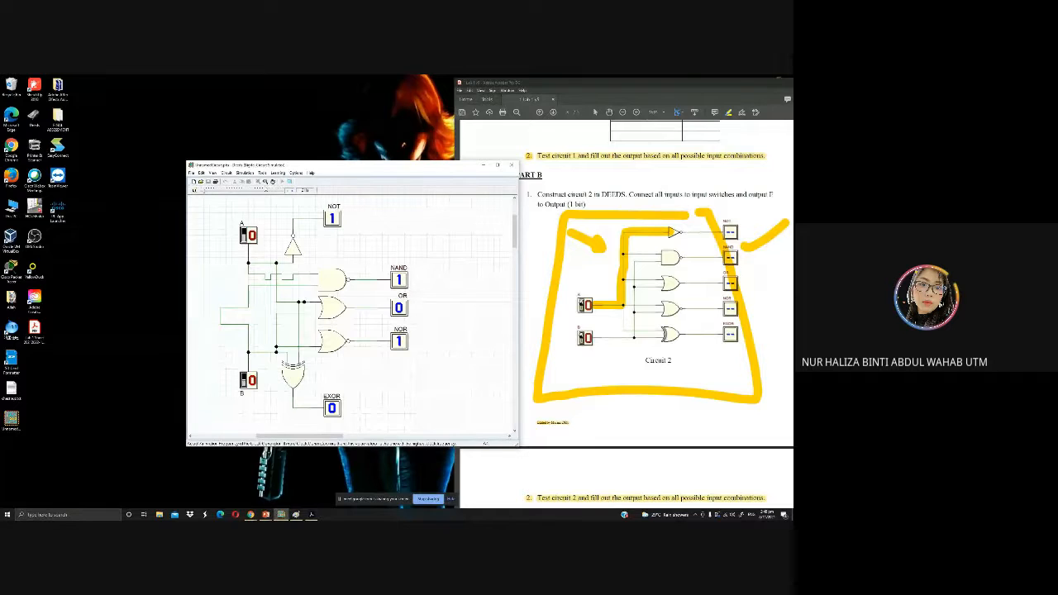
pyautogui.click(291, 183)
# Place a Test LED above the NAND output and wire it to the NAND gate's output line.
pyautogui.click(203, 190)
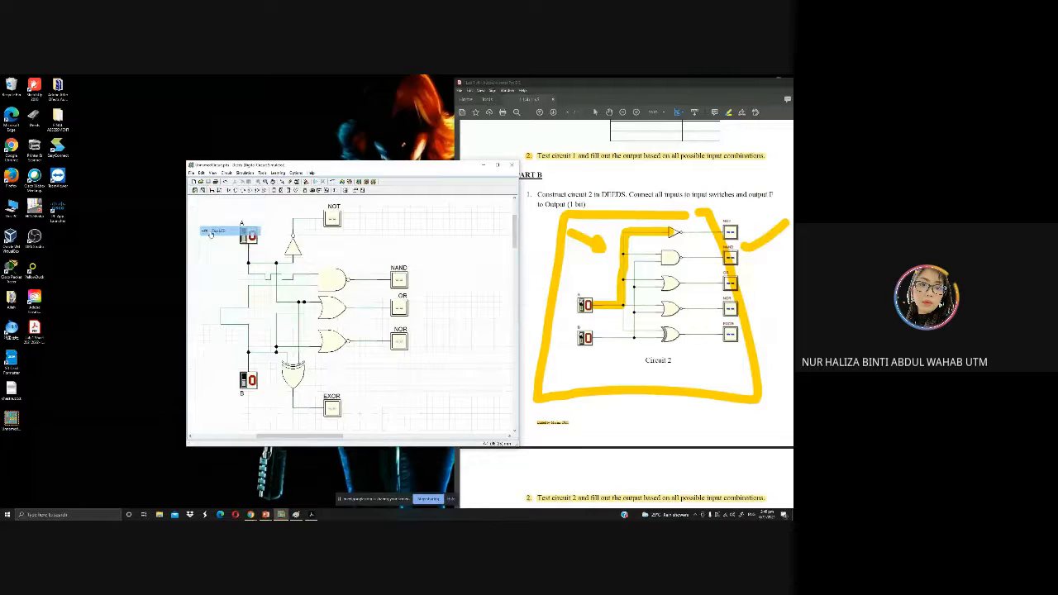
pyautogui.click(218, 230)
pyautogui.click(368, 258)
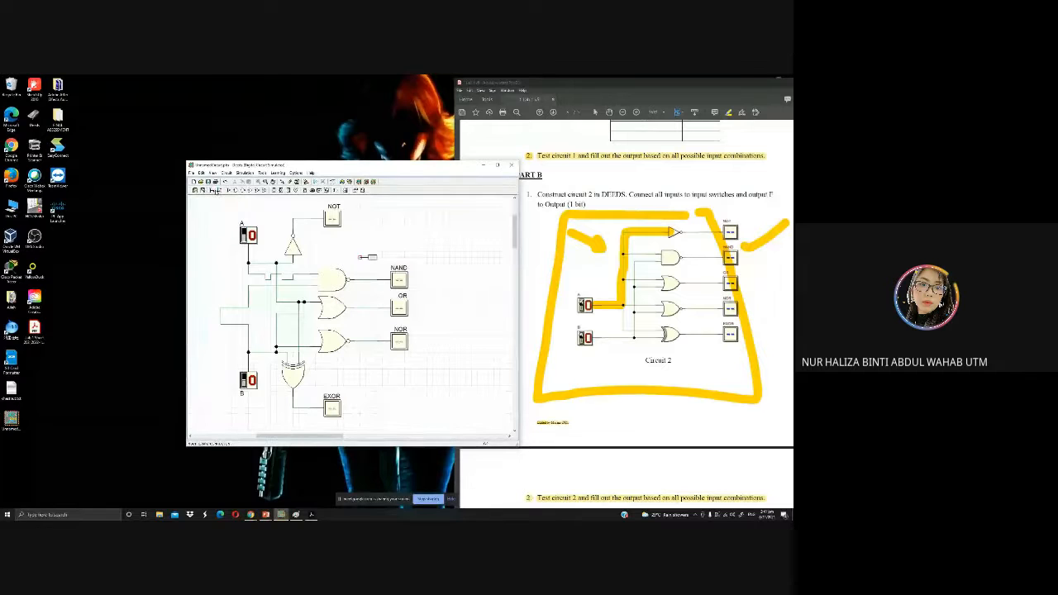
pyautogui.click(212, 191)
pyautogui.click(360, 258)
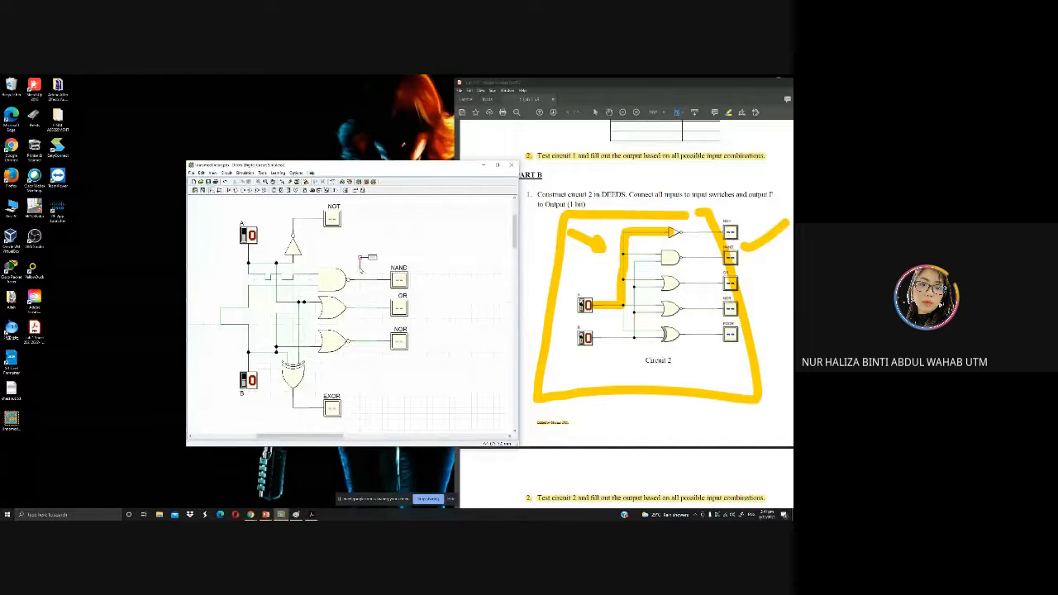
pyautogui.click(359, 279)
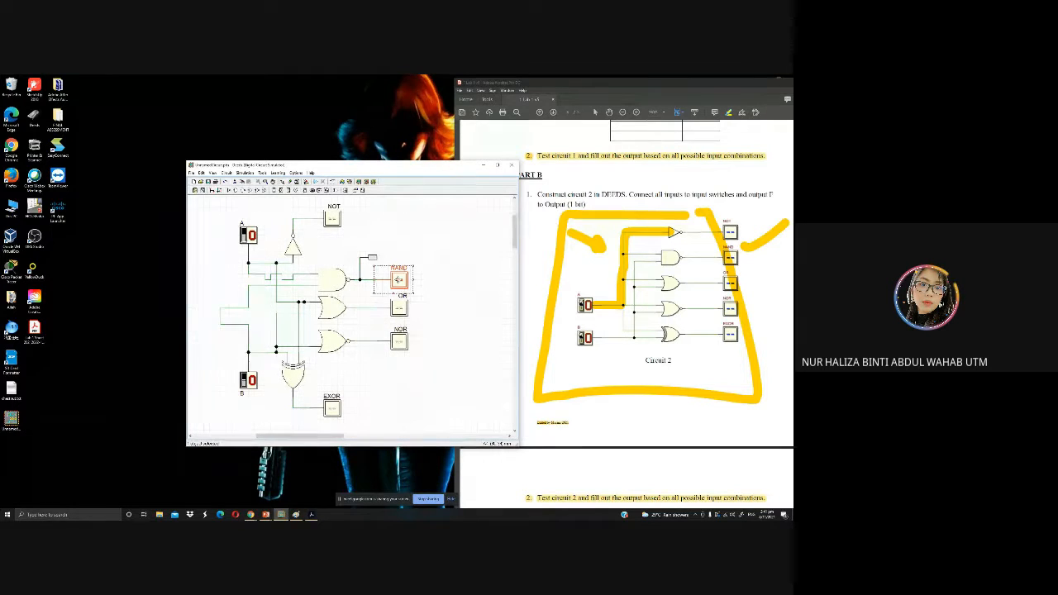
# Delete the NAND output block beside the NAND gate and start the interactive simulation without saving the circuit.
pyautogui.press('Delete')
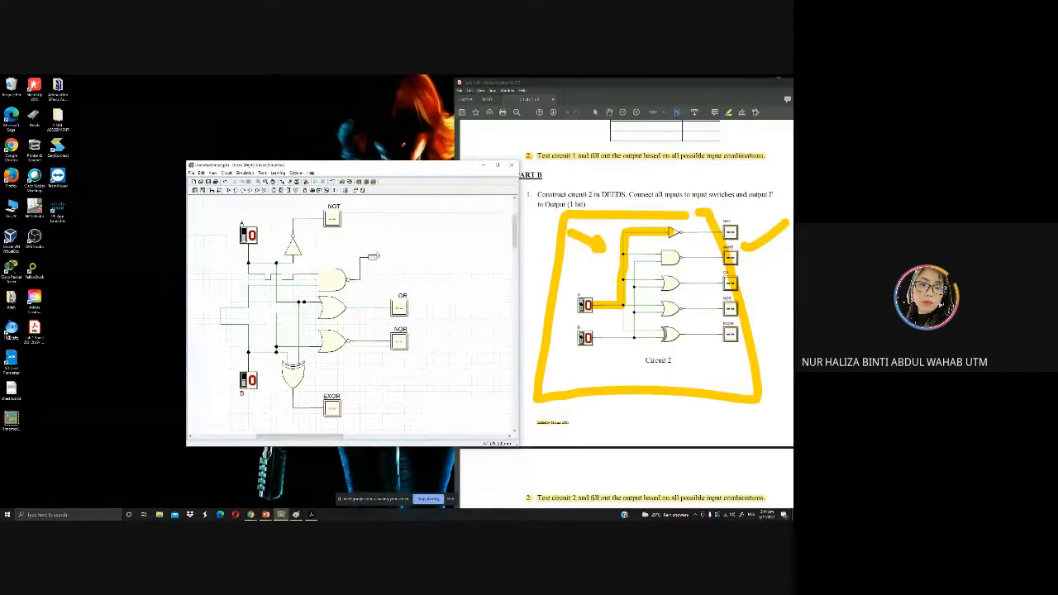
pyautogui.click(314, 183)
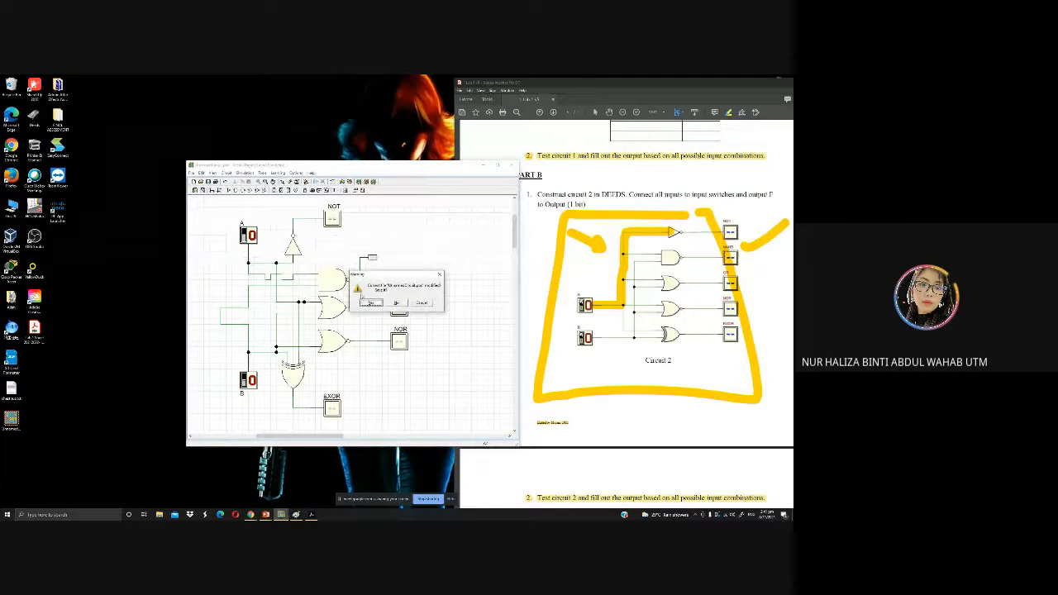
pyautogui.click(394, 304)
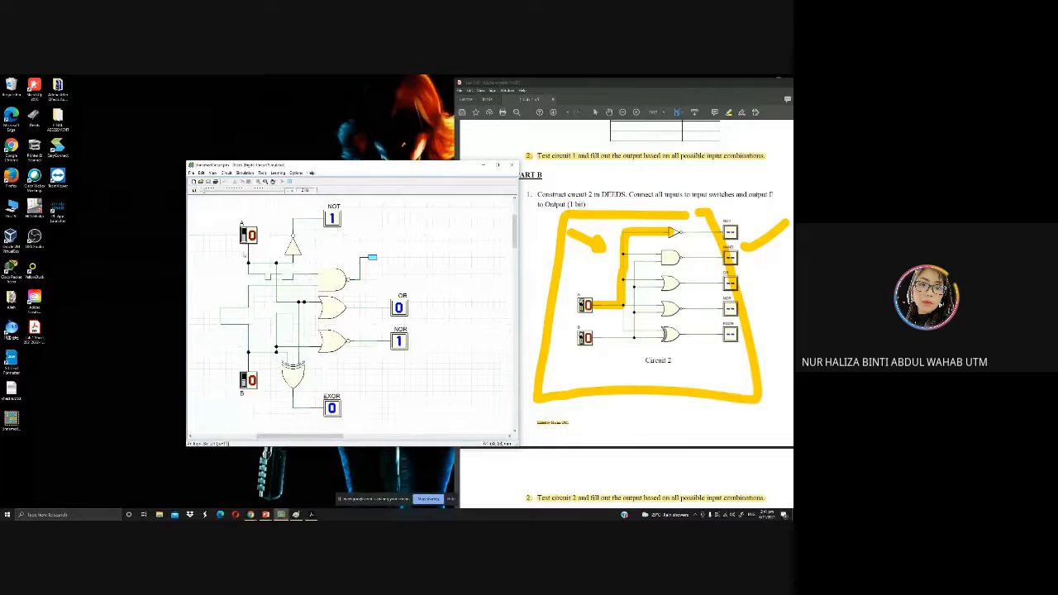
# Test Circuit 2 with A and B set to 1/0 and 1/1, and stop the simulation.
pyautogui.click(248, 234)
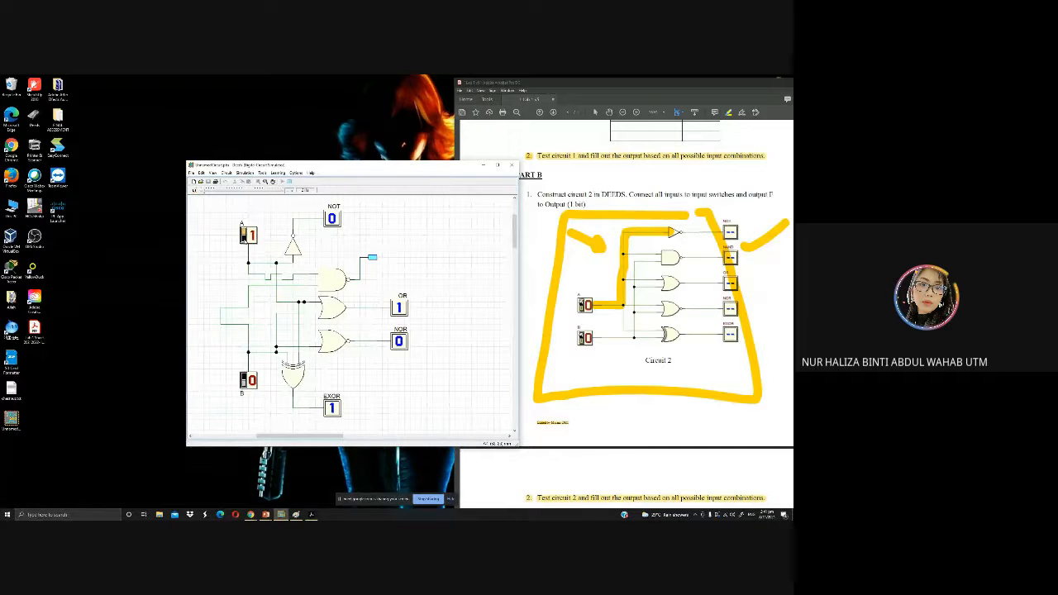
pyautogui.click(249, 380)
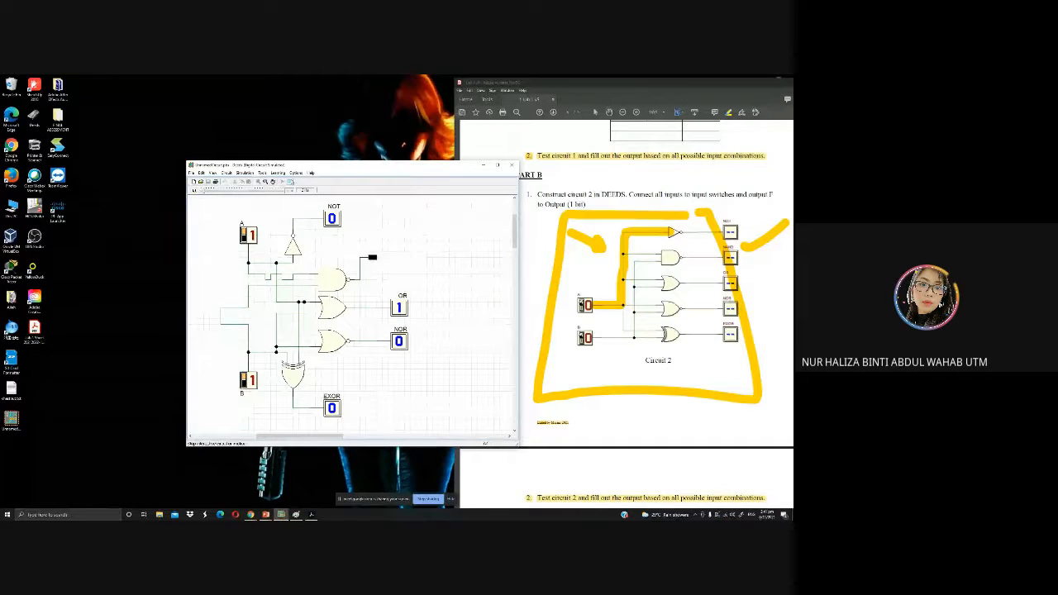
pyautogui.click(291, 182)
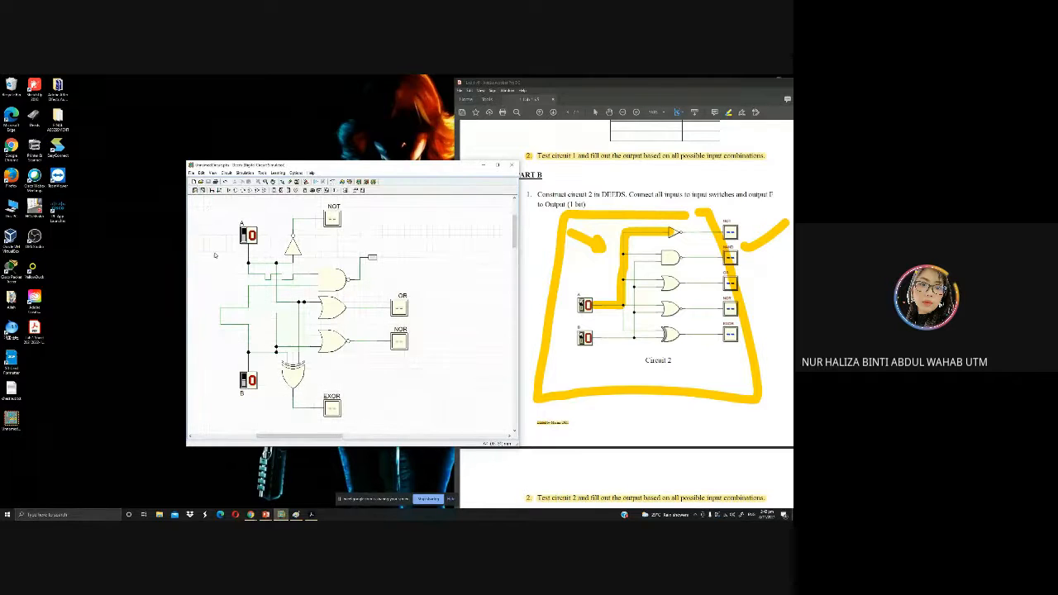
pyautogui.click(196, 190)
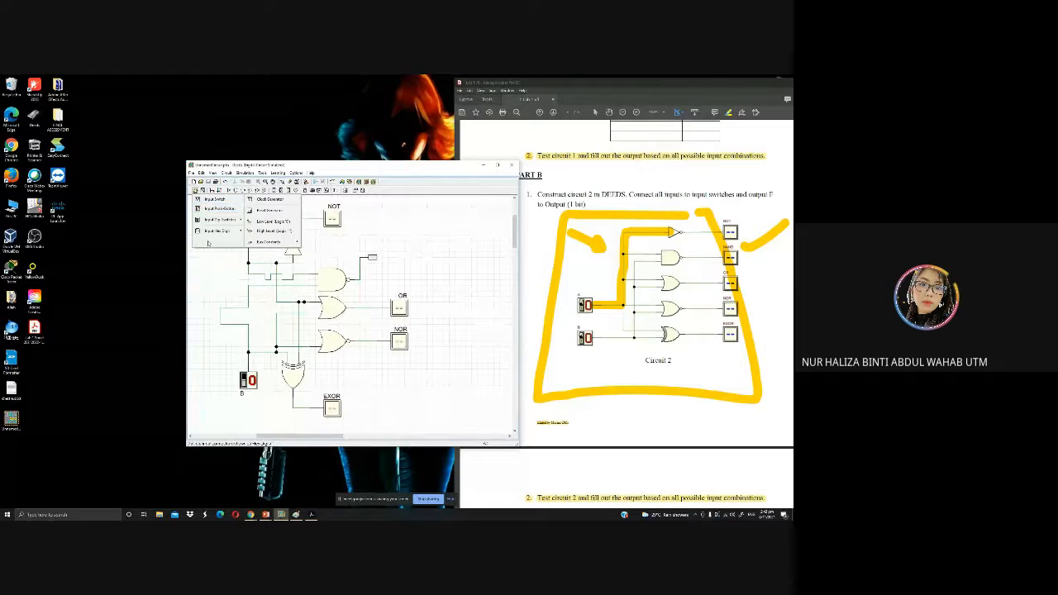
pyautogui.moveTo(219, 231)
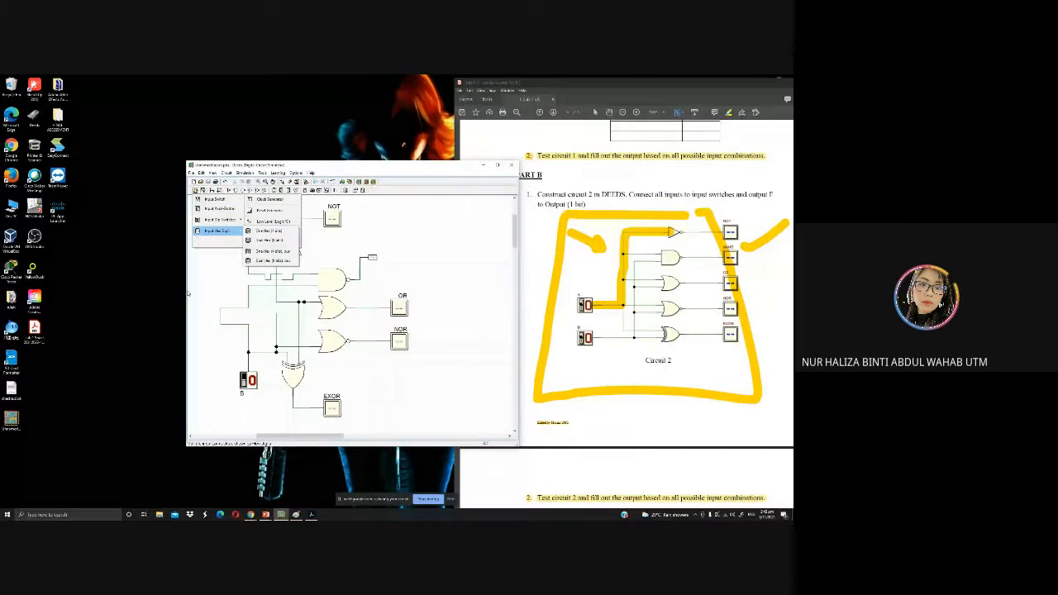
pyautogui.click(428, 244)
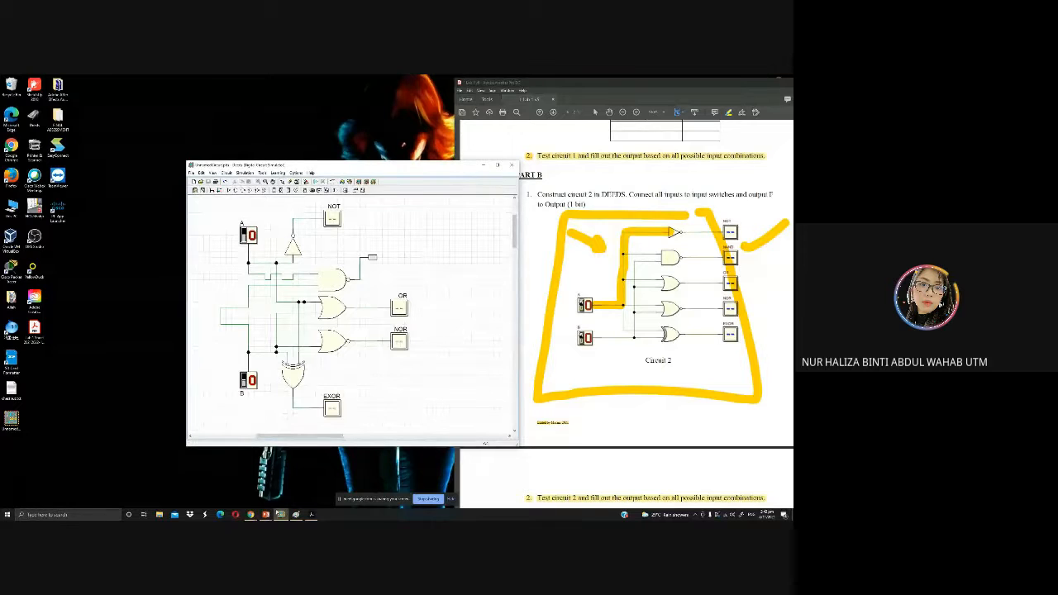
# Switch to Paint, tick the PDF and video notes, sketch a small circle and a 1 near the B note, and minimize Paint.
pyautogui.click(296, 515)
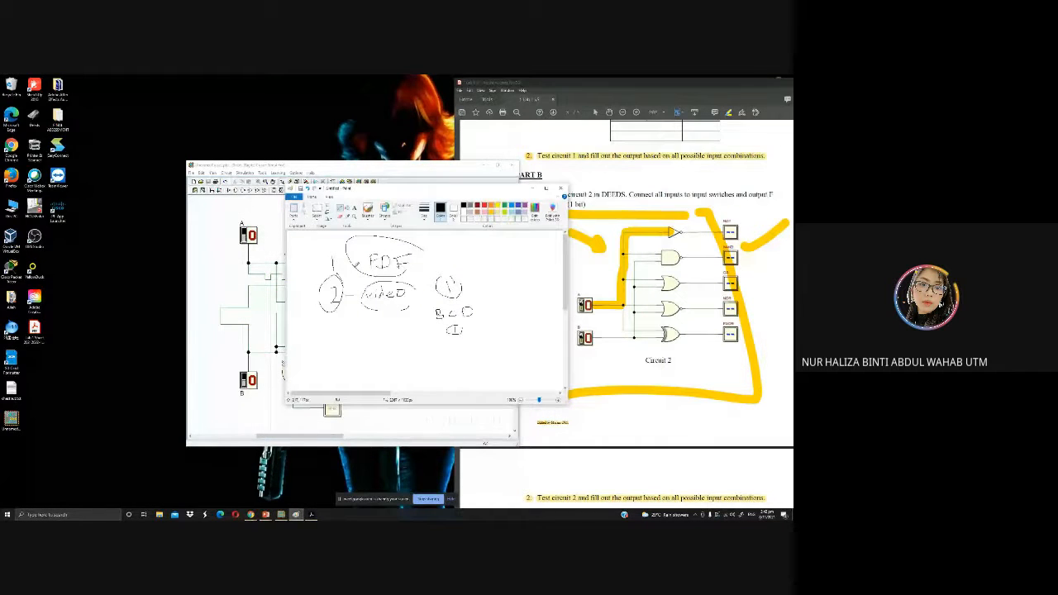
pyautogui.moveTo(427, 261); pyautogui.dragTo(472, 244)
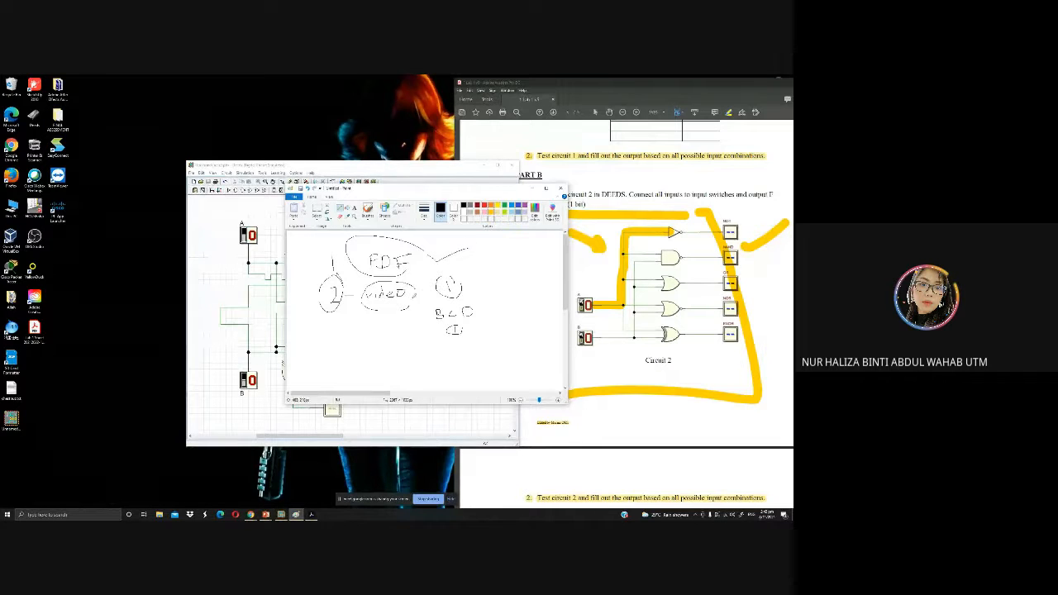
pyautogui.moveTo(419, 285)
pyautogui.mouseDown()
pyautogui.moveTo(425, 296)
pyautogui.moveTo(446, 273)
pyautogui.mouseUp()
pyautogui.moveTo(493, 308); pyautogui.dragTo(501, 306)
pyautogui.moveTo(456, 349)
pyautogui.mouseDown()
pyautogui.moveTo(456, 361)
pyautogui.moveTo(465, 343)
pyautogui.mouseUp()
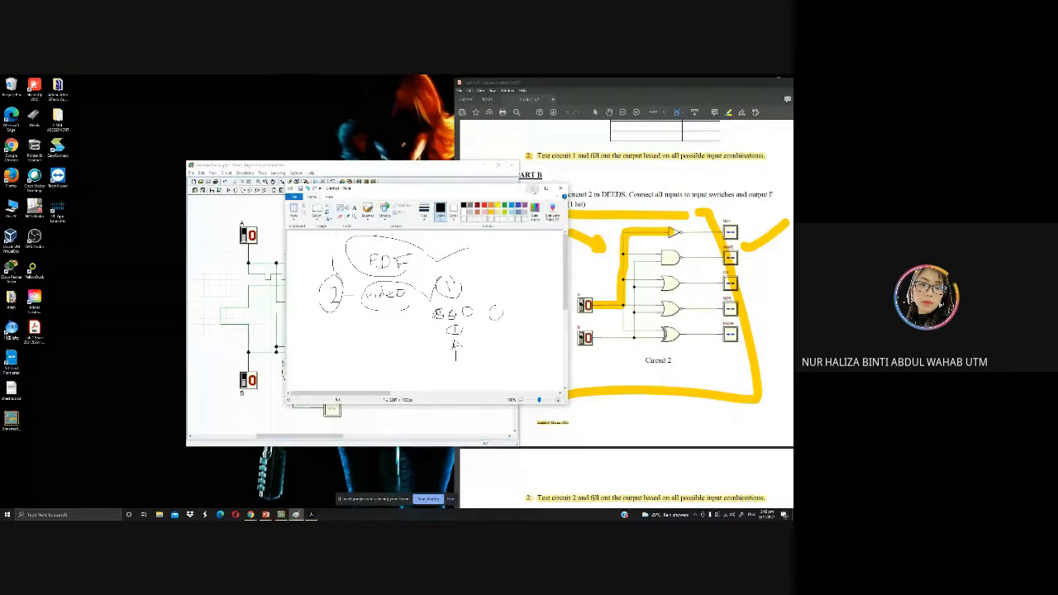
pyautogui.click(534, 188)
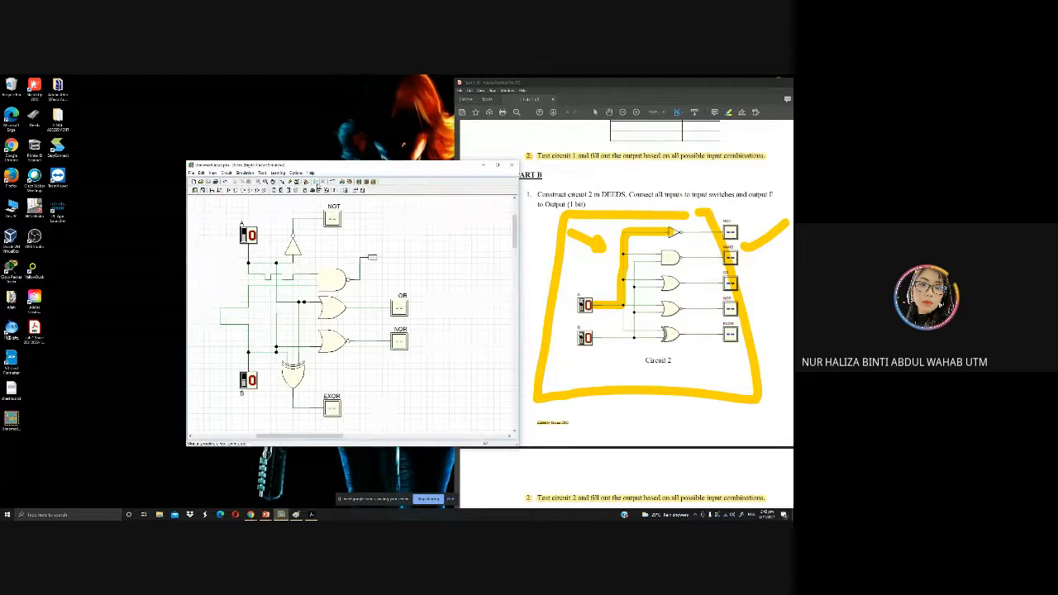
# Start the interactive simulation of Circuit 2 again with both switches at 0.
pyautogui.click(315, 182)
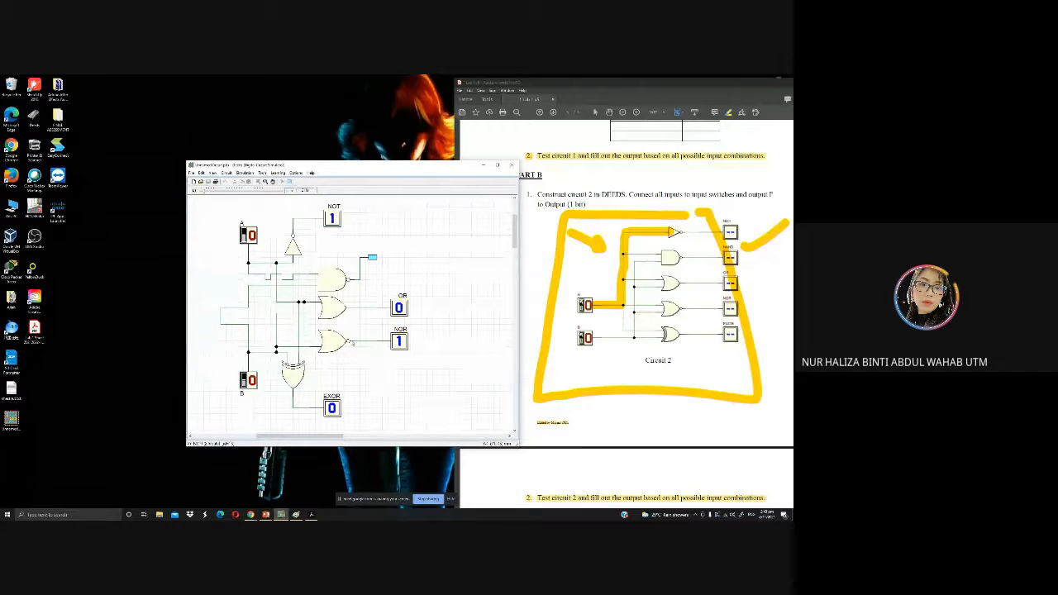
# Hide the screen-sharing notice, switch to the Google Meet call in Chrome and stop presenting the screen.
pyautogui.click(450, 501)
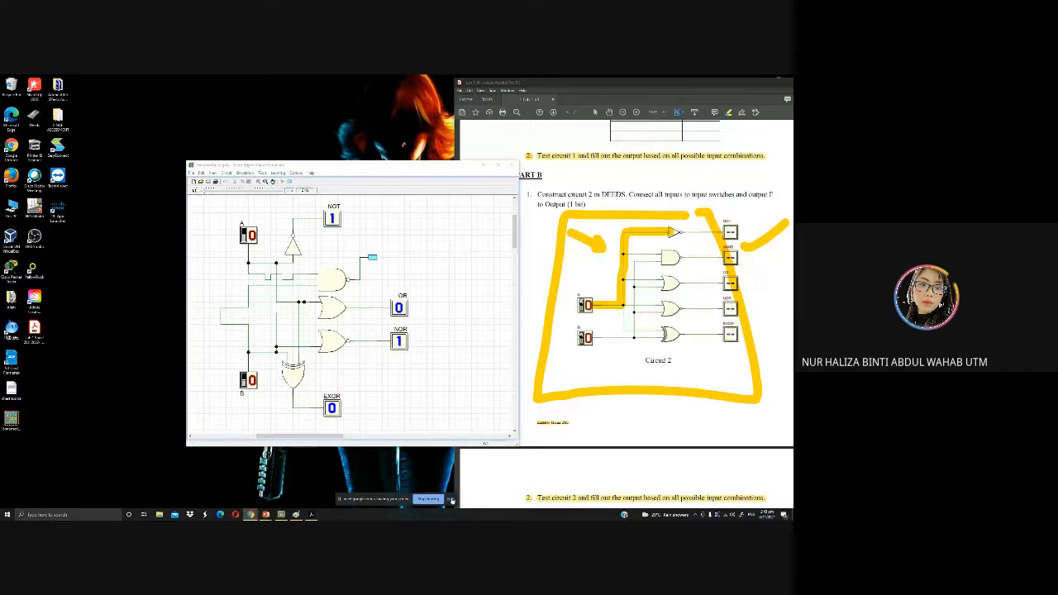
pyautogui.click(453, 501)
pyautogui.click(251, 514)
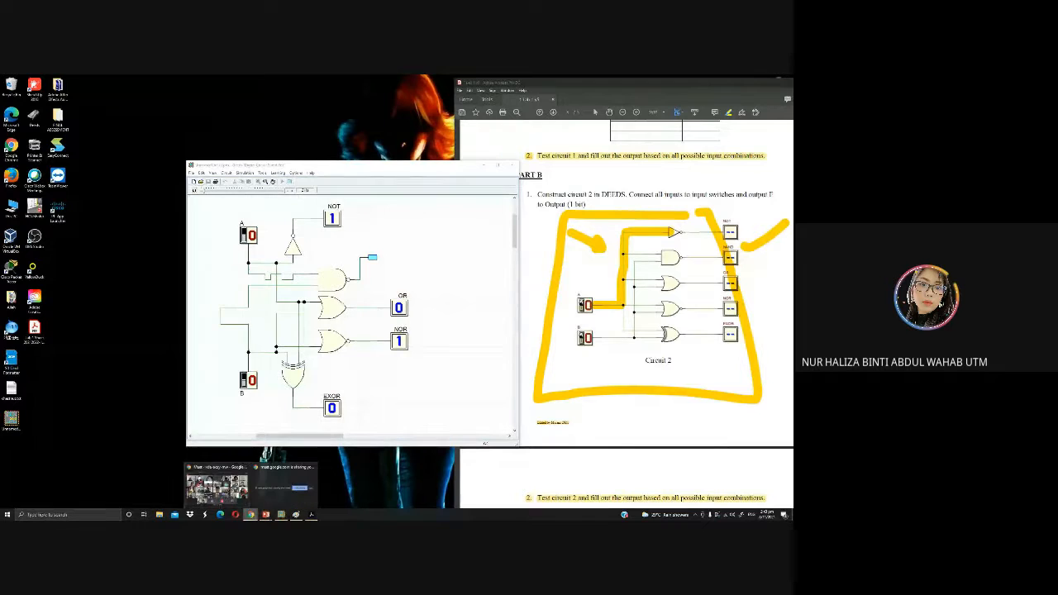
pyautogui.click(217, 487)
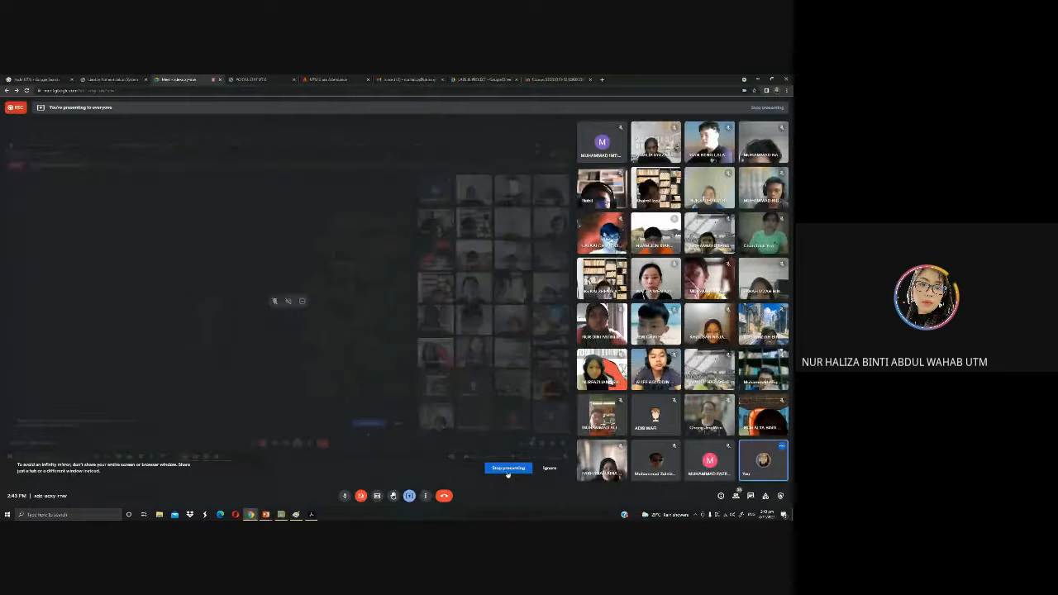
pyautogui.click(508, 470)
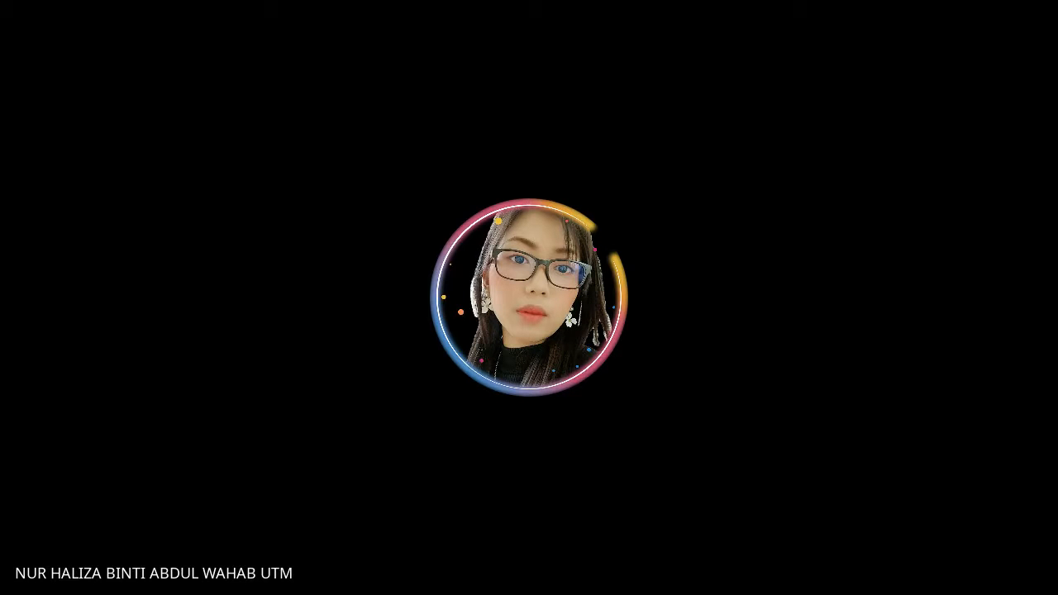